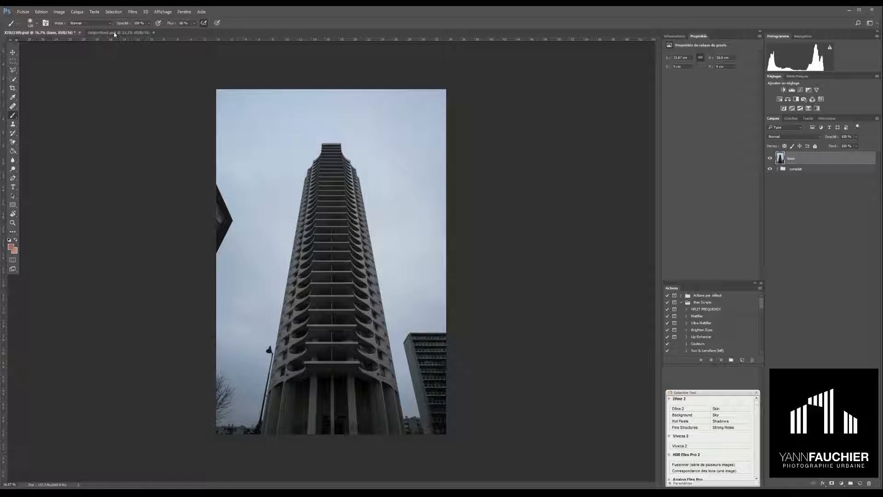
# Step: View the dark blue gradient background document, comparing it with the tower photo, and return to the photo
pyautogui.click(107, 34)
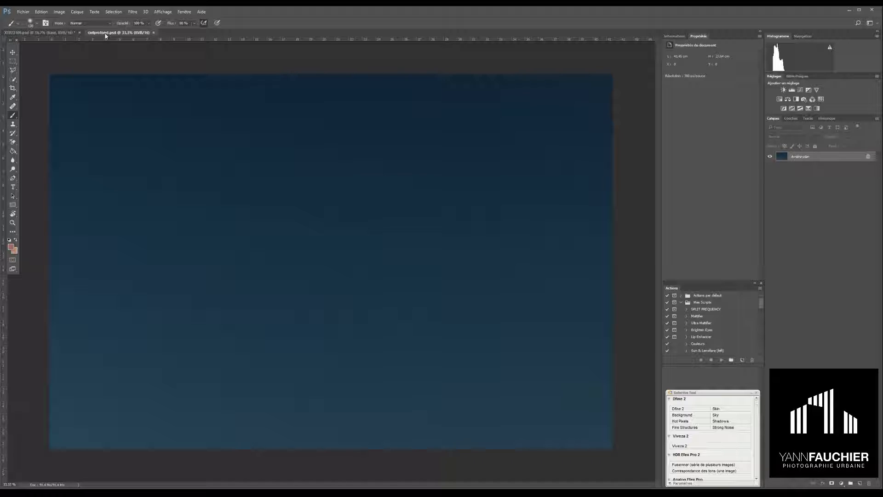
pyautogui.click(57, 33)
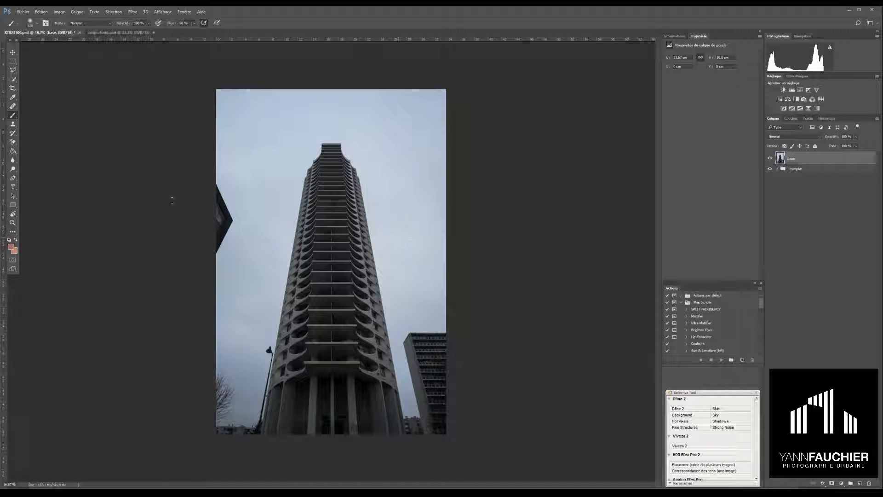
pyautogui.click(119, 33)
pyautogui.click(39, 32)
pyautogui.click(12, 80)
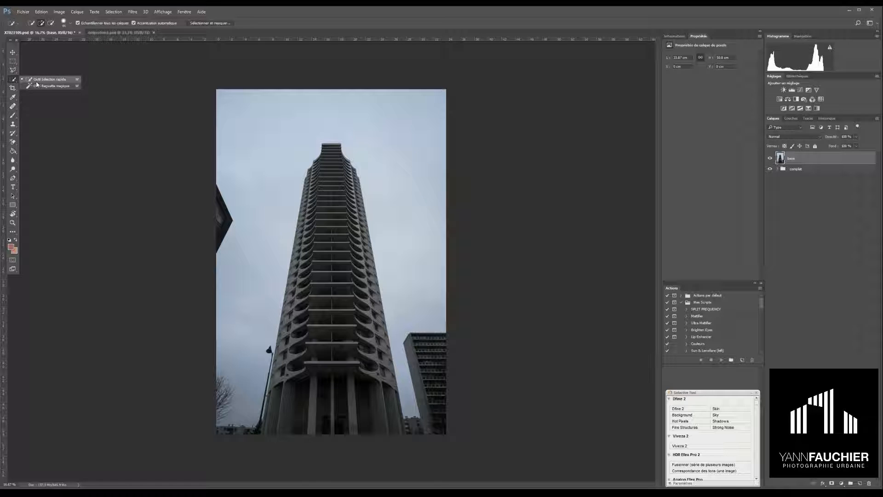
pyautogui.click(37, 82)
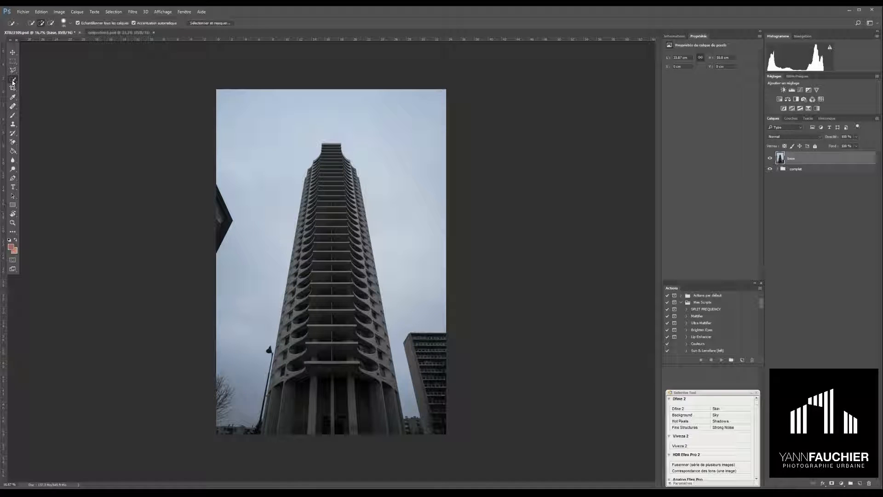
pyautogui.rightClick(13, 82)
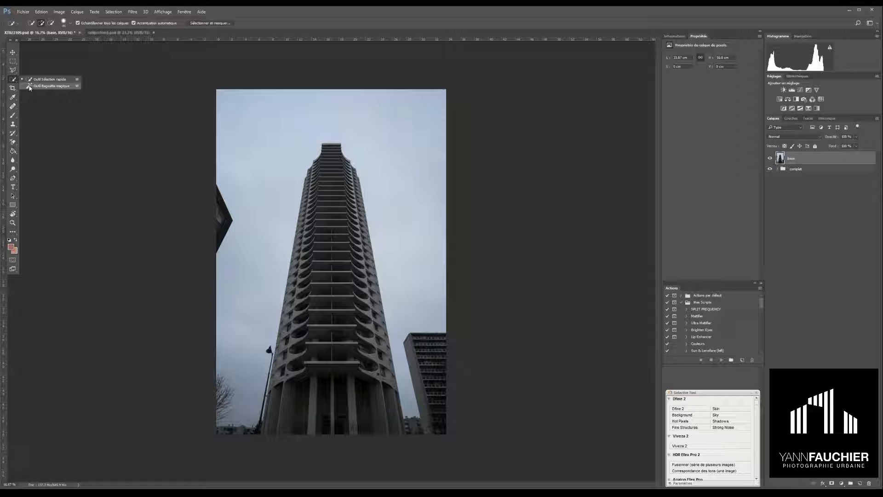
# Step: Start a Pen tool path at the left corner of the tower's base, on the photo's lower edge
pyautogui.click(13, 179)
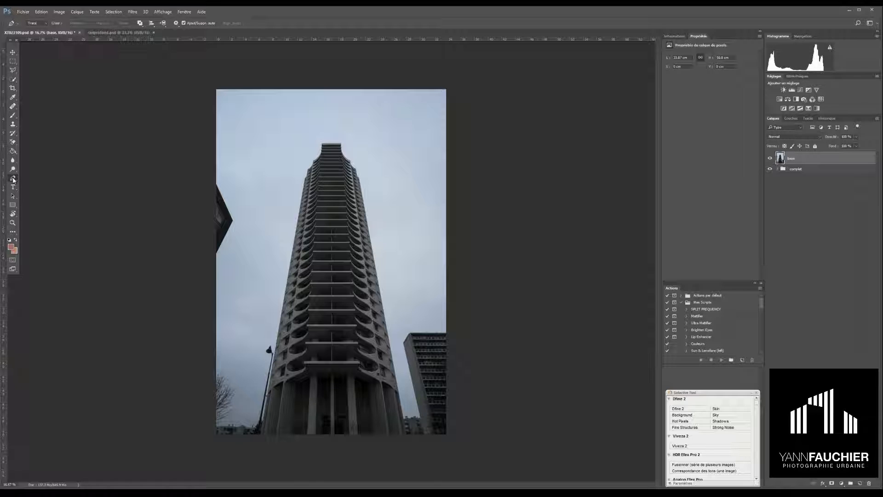
pyautogui.rightClick(13, 180)
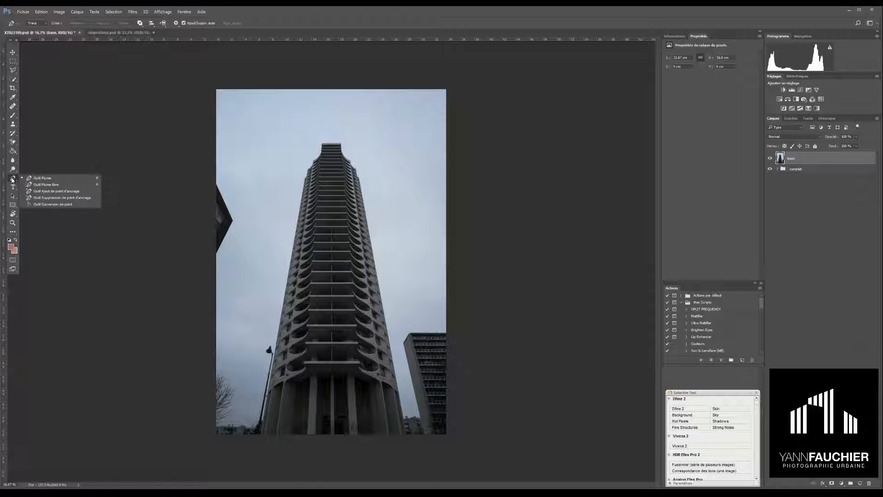
pyautogui.click(48, 180)
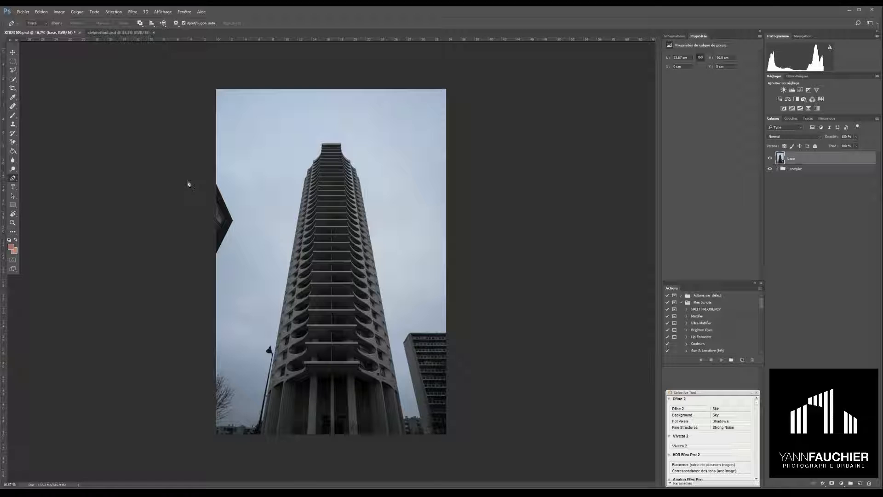
pyautogui.hotkey('ctrl', '+')
pyautogui.hotkey('ctrl', '+')
pyautogui.hotkey('ctrl', '+')
pyautogui.hotkey('ctrl', '+')
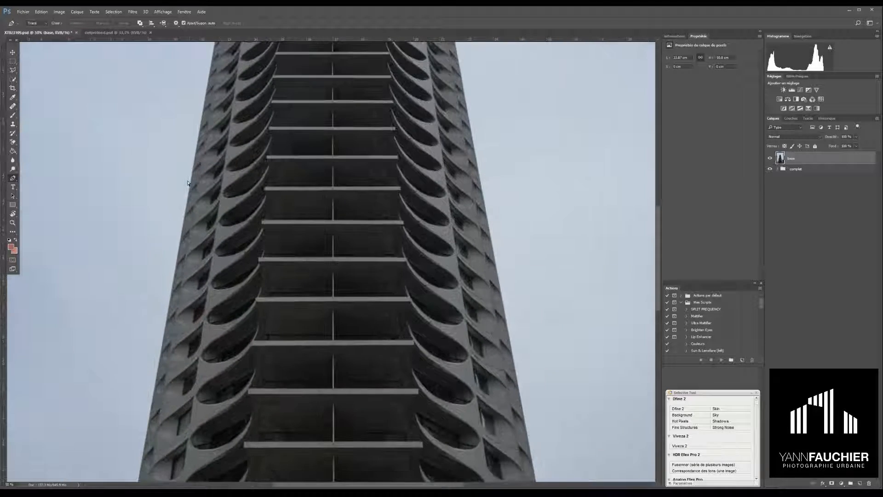
pyautogui.moveTo(235, 363); pyautogui.dragTo(351, 57)
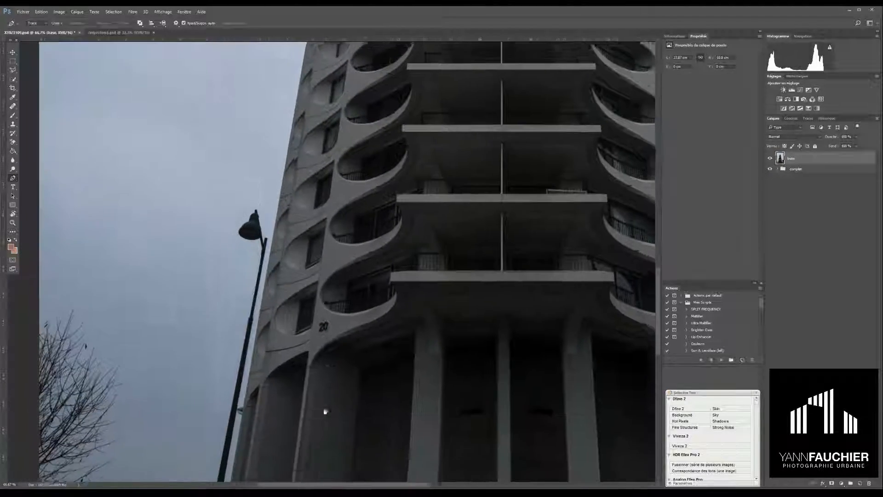
pyautogui.moveTo(325, 412); pyautogui.dragTo(314, 197)
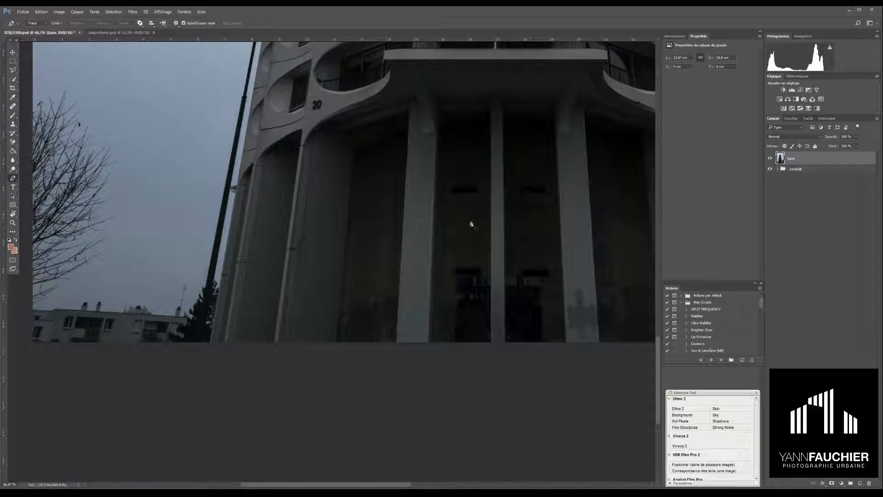
pyautogui.click(211, 344)
# Step: Extend the path in one straight segment up the tower's left edge to the tip of the lowest shoulder
pyautogui.moveTo(270, 202); pyautogui.dragTo(249, 385)
pyautogui.moveTo(306, 175); pyautogui.dragTo(278, 437)
pyautogui.moveTo(328, 123); pyautogui.dragTo(293, 374)
pyautogui.moveTo(315, 184); pyautogui.dragTo(307, 276)
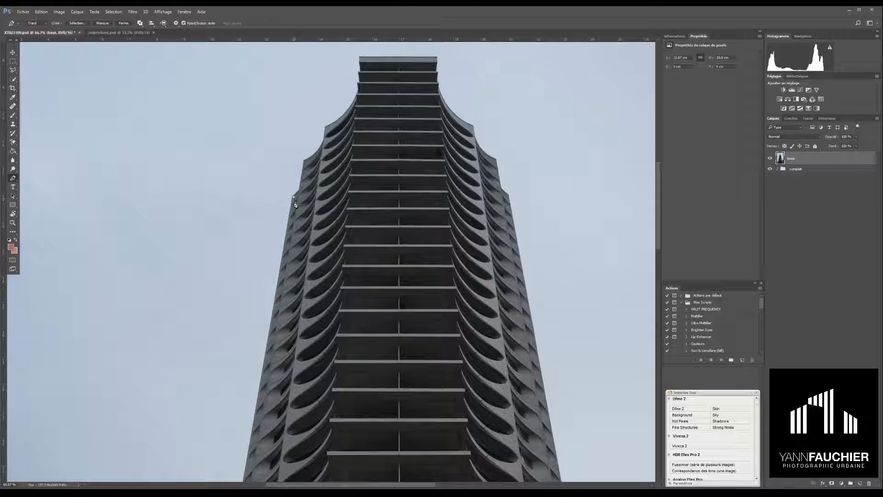
pyautogui.moveTo(293, 192)
pyautogui.mouseDown()
pyautogui.moveTo(281, 193)
pyautogui.moveTo(293, 196)
pyautogui.mouseUp()
# Step: Check how closely the straight path segment follows the tower's left edge down to the base
pyautogui.moveTo(364, 347); pyautogui.dragTo(351, 201)
pyautogui.moveTo(366, 368); pyautogui.dragTo(357, 213)
pyautogui.moveTo(343, 317); pyautogui.dragTo(341, 234)
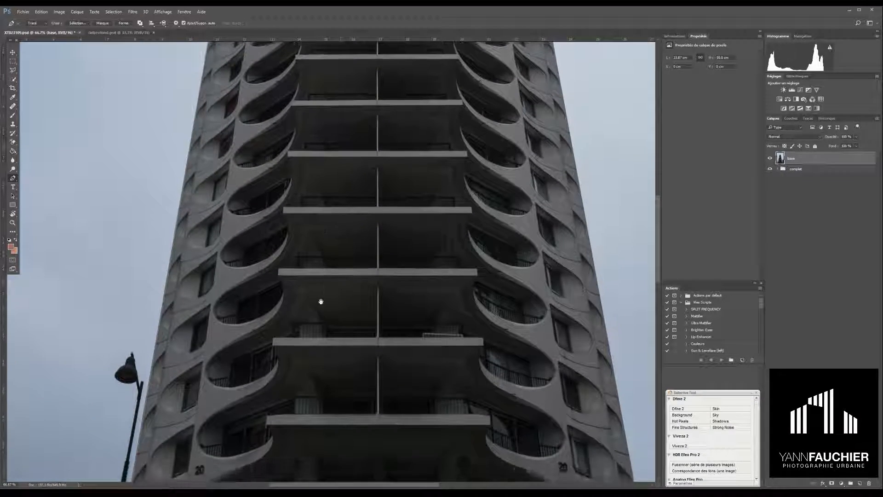
pyautogui.moveTo(319, 299); pyautogui.dragTo(351, 221)
pyautogui.moveTo(354, 331); pyautogui.dragTo(357, 222)
pyautogui.moveTo(322, 348); pyautogui.dragTo(322, 309)
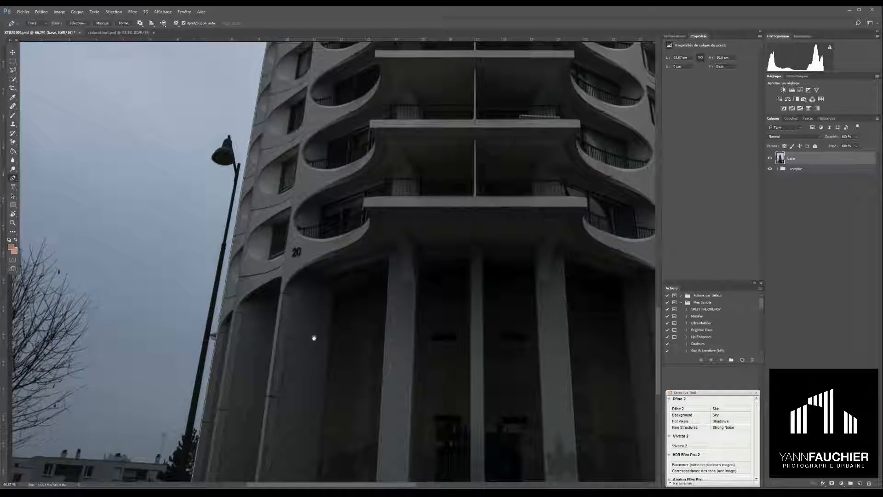
pyautogui.moveTo(311, 339); pyautogui.dragTo(349, 251)
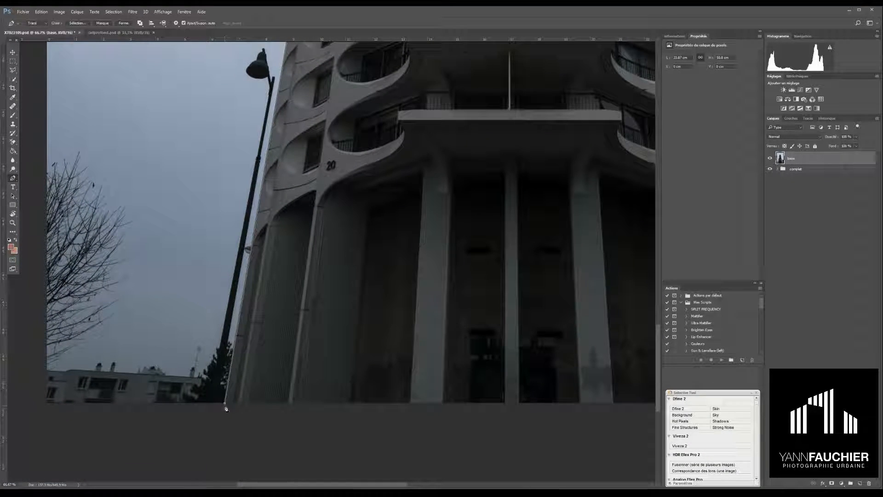
pyautogui.moveTo(429, 160); pyautogui.dragTo(364, 372)
pyautogui.moveTo(408, 201); pyautogui.dragTo(371, 405)
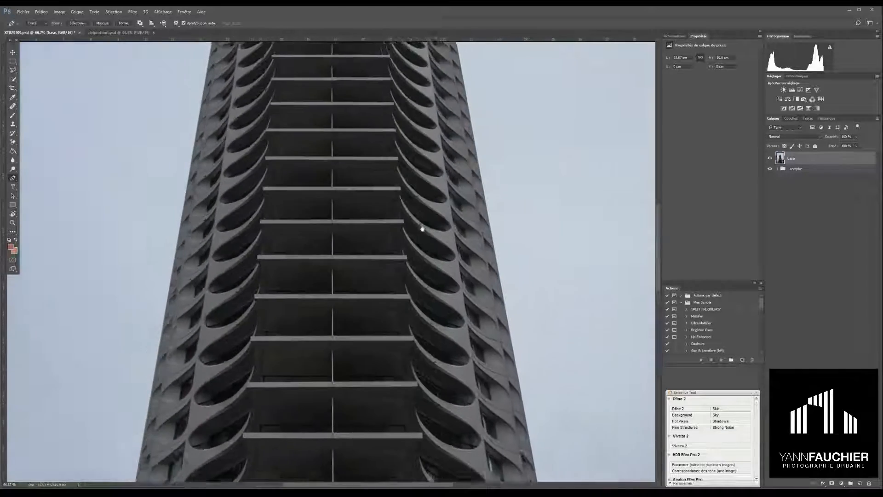
pyautogui.moveTo(422, 229); pyautogui.dragTo(414, 339)
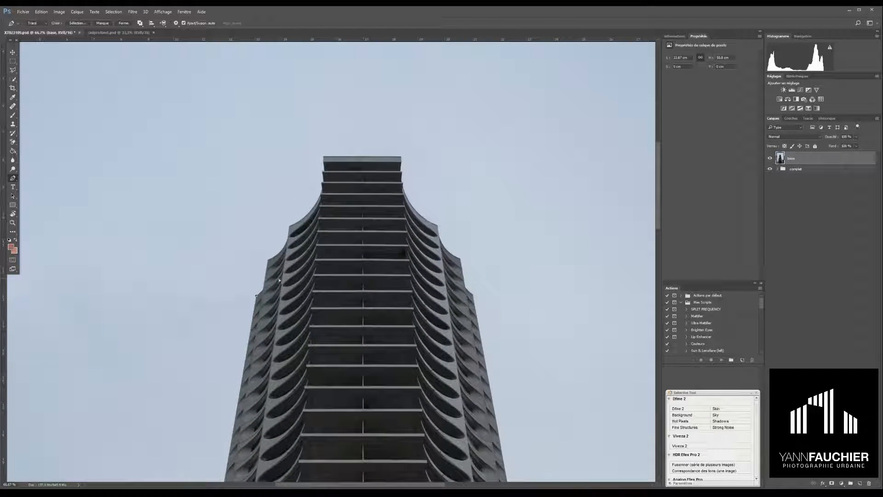
# Step: Trace the two lower left shoulders up to the next facade edge, curving the path along the concave scallop
pyautogui.hotkey('ctrl', '+')
pyautogui.hotkey('ctrl', '+')
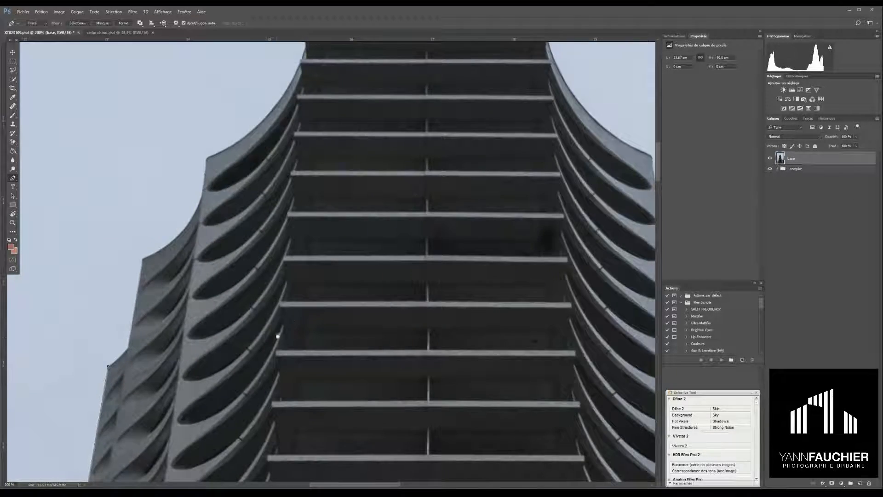
pyautogui.moveTo(277, 336); pyautogui.dragTo(443, 275)
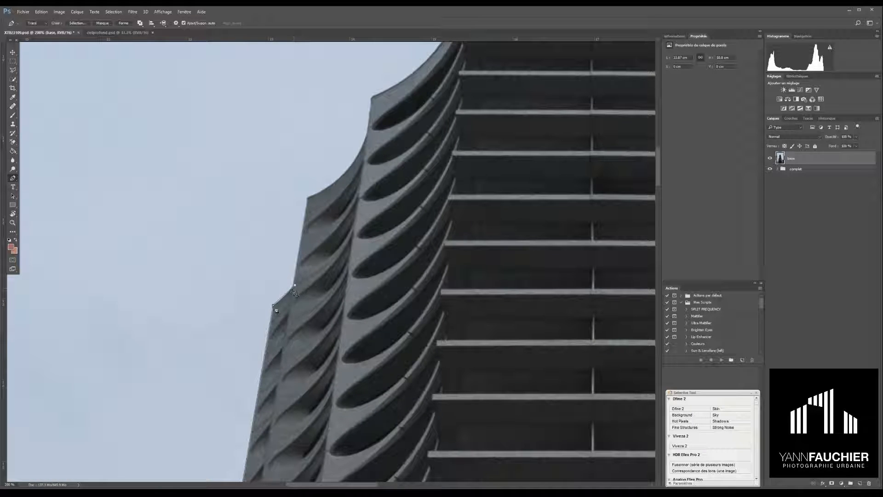
pyautogui.press('ctrl')
pyautogui.press('ctrl')
pyautogui.click(308, 200)
pyautogui.click(369, 128)
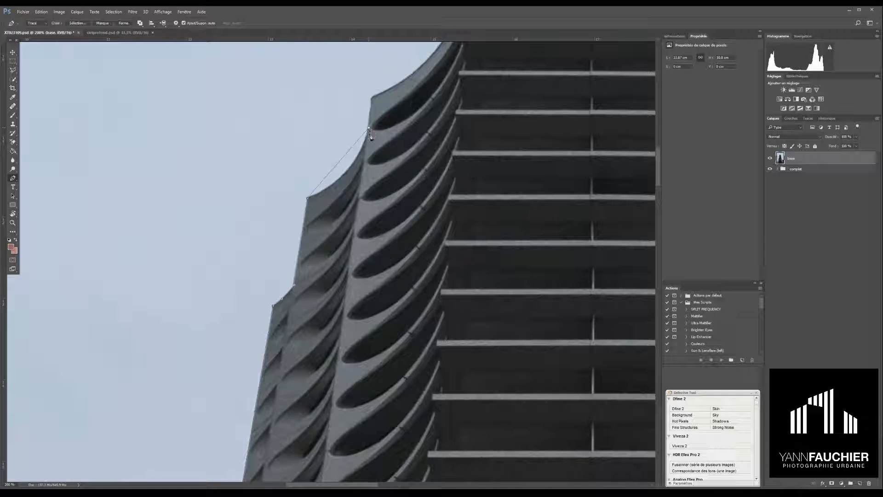
pyautogui.click(341, 160)
pyautogui.moveTo(341, 160)
pyautogui.mouseDown()
pyautogui.moveTo(340, 175)
pyautogui.moveTo(348, 171)
pyautogui.mouseUp()
# Step: Trace the upper left shoulder to the balcony slabs, bending the segment to fit its long concave curve
pyautogui.click(372, 97)
pyautogui.moveTo(410, 84); pyautogui.dragTo(340, 218)
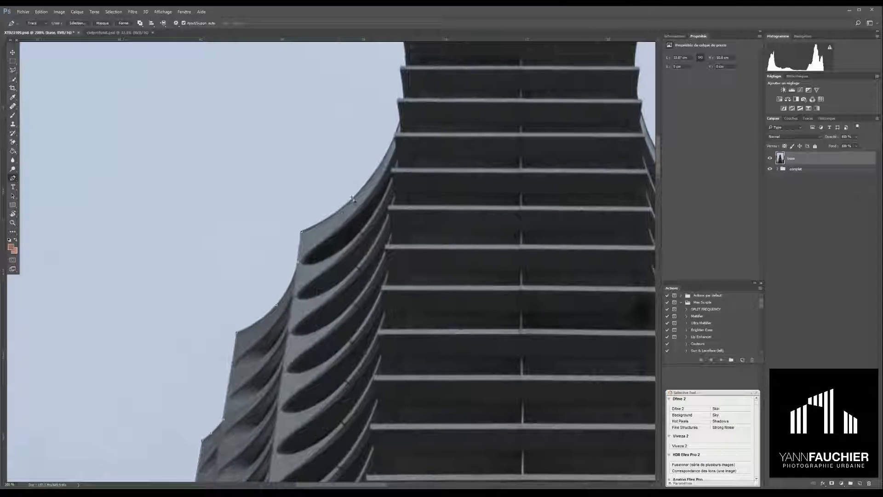
pyautogui.click(399, 123)
pyautogui.moveTo(355, 174); pyautogui.dragTo(360, 189)
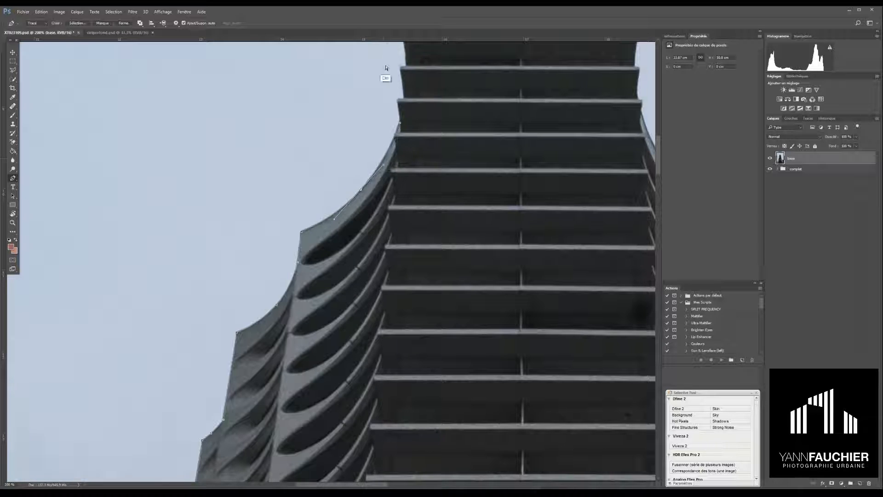
pyautogui.keyDown('ctrl'); pyautogui.click(400, 122); pyautogui.keyUp('ctrl')
pyautogui.moveTo(386, 166)
pyautogui.mouseDown()
pyautogui.moveTo(390, 176)
pyautogui.moveTo(386, 164)
pyautogui.mouseUp()
# Step: Continue the path along the left ends of the top balcony slabs to the wall just below the roof
pyautogui.click(398, 100)
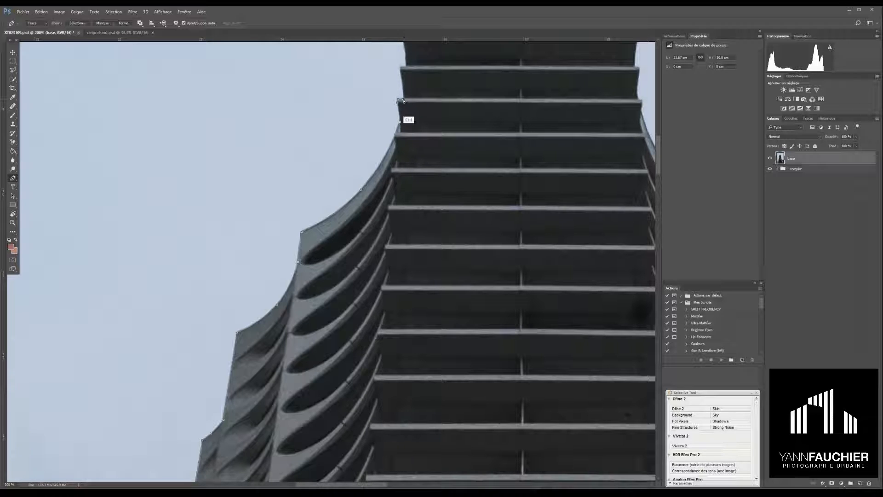
pyautogui.moveTo(406, 101)
pyautogui.mouseDown()
pyautogui.moveTo(418, 89)
pyautogui.moveTo(403, 100)
pyautogui.mouseUp()
pyautogui.click(401, 69)
pyautogui.moveTo(430, 79); pyautogui.dragTo(422, 174)
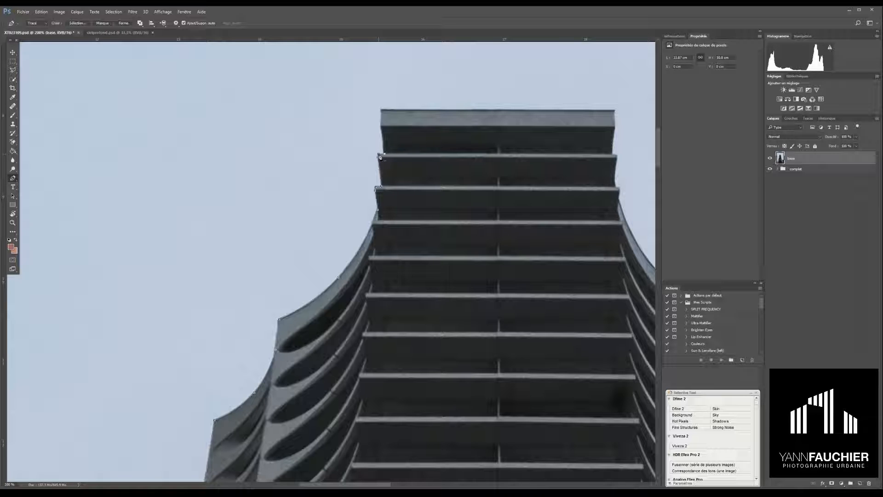
pyautogui.press('ctrl')
pyautogui.click(382, 142)
pyautogui.moveTo(383, 142)
pyautogui.mouseDown()
pyautogui.moveTo(390, 138)
pyautogui.moveTo(384, 142)
pyautogui.mouseUp()
# Step: Trace the roof's top edge to its right corner and follow the right ends of the upper balcony slabs
pyautogui.click(615, 111)
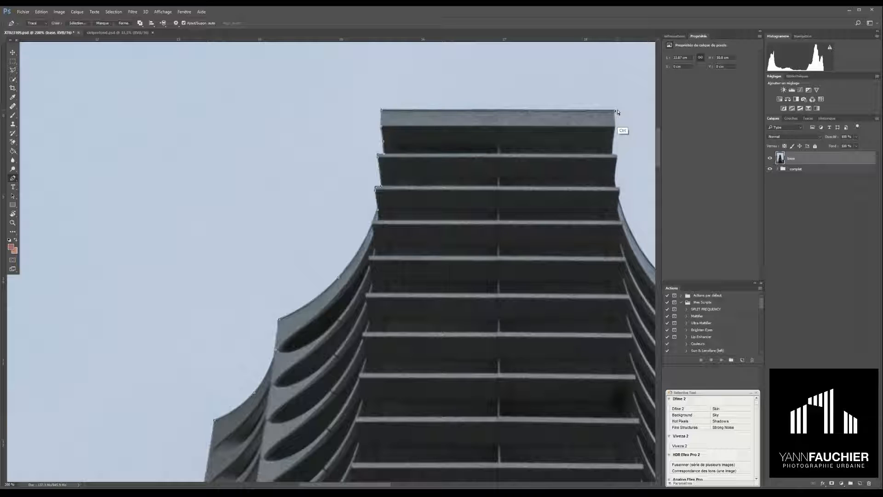
pyautogui.moveTo(614, 110)
pyautogui.mouseDown()
pyautogui.moveTo(616, 103)
pyautogui.moveTo(614, 110)
pyautogui.mouseUp()
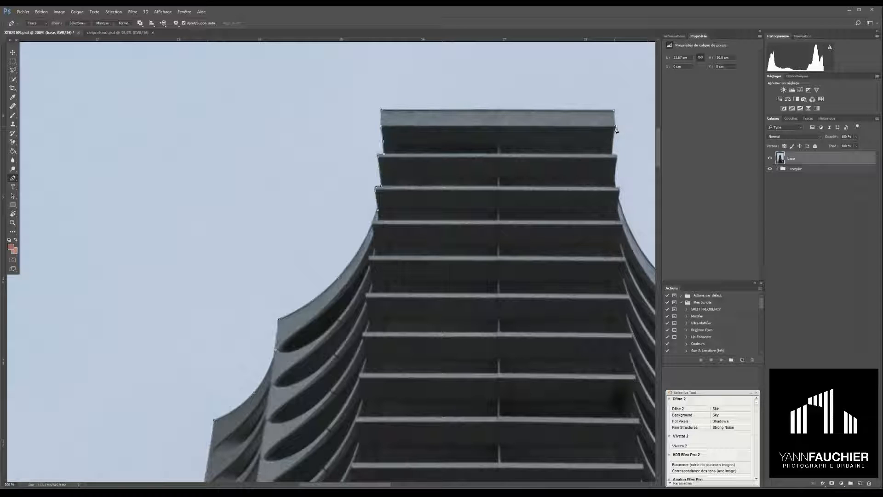
pyautogui.click(615, 126)
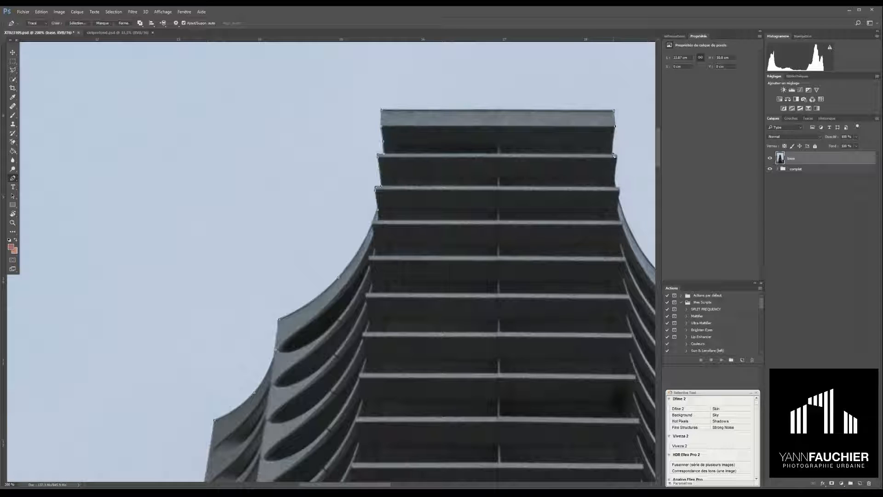
pyautogui.click(613, 154)
pyautogui.moveTo(613, 142)
pyautogui.mouseDown()
pyautogui.moveTo(599, 142)
pyautogui.moveTo(613, 145)
pyautogui.mouseUp()
pyautogui.click(617, 155)
pyautogui.click(618, 187)
pyautogui.press('ctrl')
# Step: Trace the upper right shoulder from the balcony slab to its outer tip, bending the segment along the concave curve
pyautogui.moveTo(615, 239); pyautogui.dragTo(490, 209)
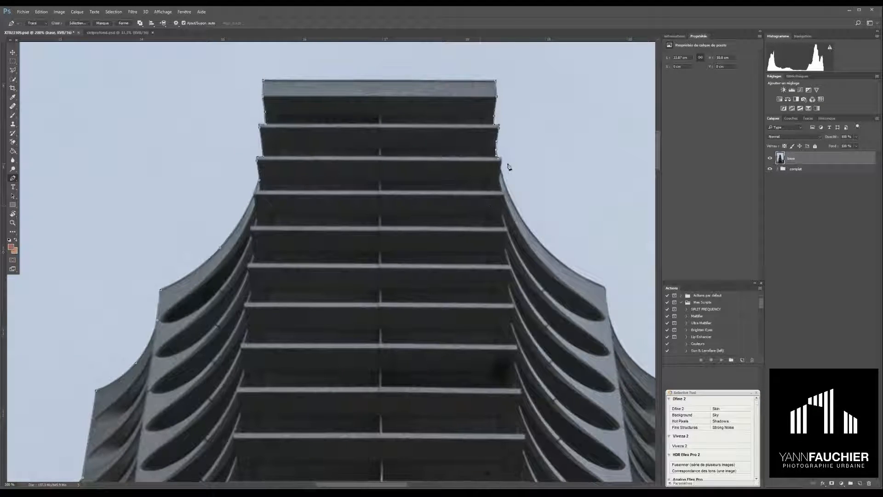
pyautogui.press('ctrl')
pyautogui.click(501, 158)
pyautogui.click(501, 162)
pyautogui.click(605, 287)
pyautogui.moveTo(554, 231); pyautogui.dragTo(541, 246)
# Step: Extend the path to the tip of the middle right shoulder, curving the segment to fit the facade
pyautogui.moveTo(638, 349); pyautogui.dragTo(498, 257)
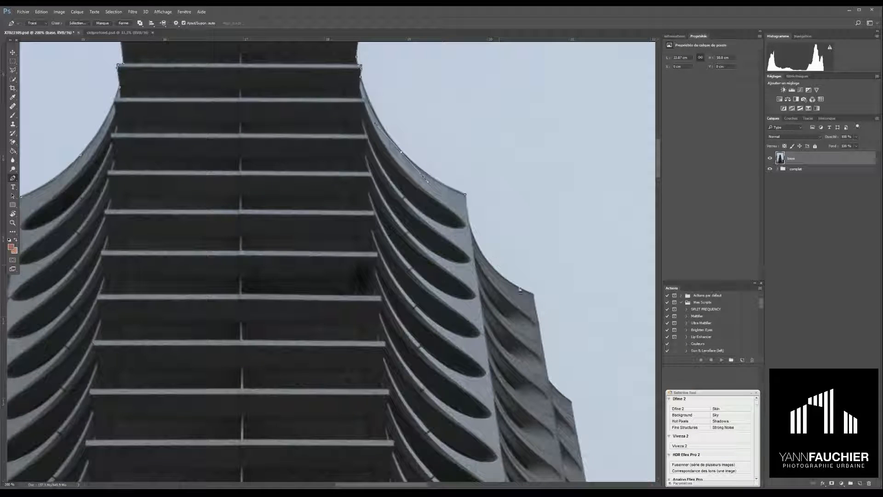
pyautogui.click(535, 296)
pyautogui.click(500, 246)
pyautogui.moveTo(499, 245); pyautogui.dragTo(482, 256)
# Step: Trace the lowest right shoulder, adjusting its short segment to match the slight curve
pyautogui.moveTo(583, 351); pyautogui.dragTo(516, 258)
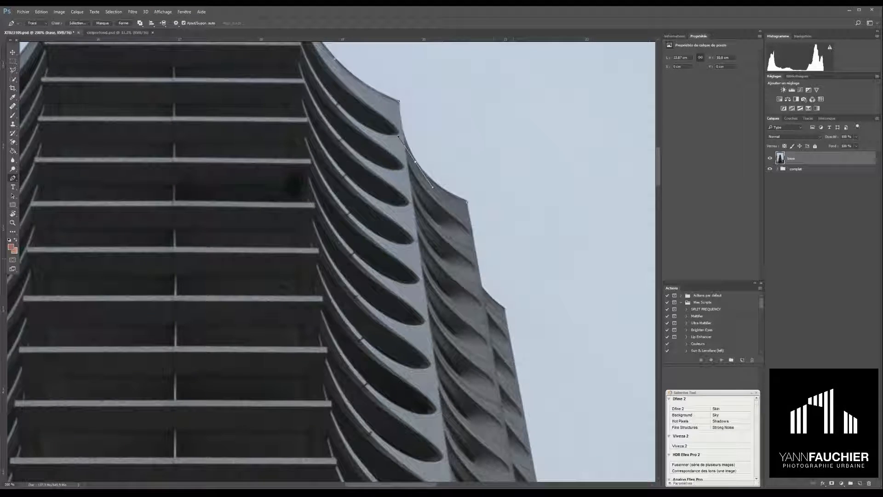
pyautogui.click(483, 290)
pyautogui.click(494, 298)
pyautogui.moveTo(494, 298)
pyautogui.mouseDown()
pyautogui.moveTo(489, 309)
pyautogui.moveTo(493, 300)
pyautogui.mouseUp()
# Step: Extend the path in a straight segment down the tower's right edge to its base at the photo's lower edge
pyautogui.moveTo(580, 398); pyautogui.dragTo(522, 235)
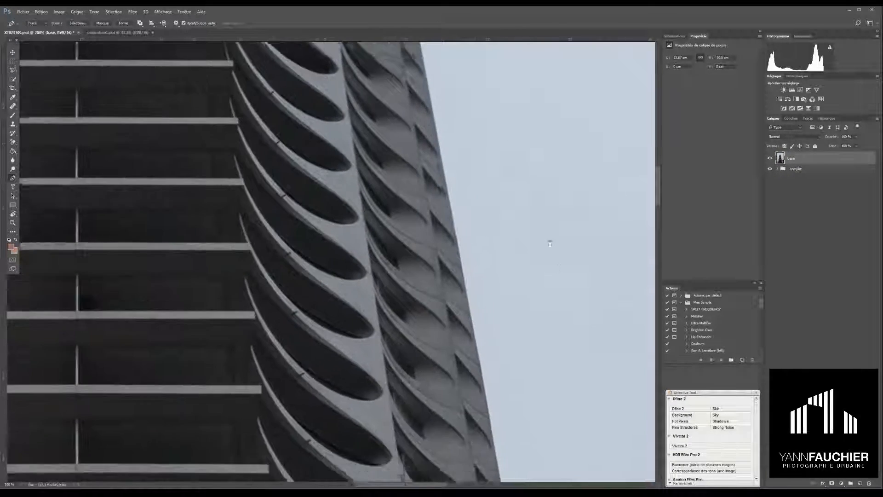
pyautogui.moveTo(555, 396); pyautogui.dragTo(513, 260)
pyautogui.moveTo(513, 400); pyautogui.dragTo(492, 207)
pyautogui.moveTo(512, 374); pyautogui.dragTo(497, 258)
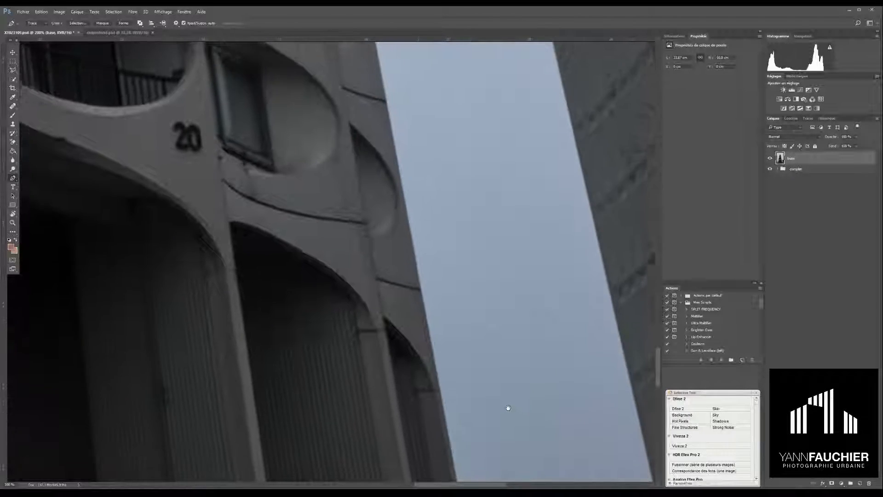
pyautogui.moveTo(509, 408); pyautogui.dragTo(465, 264)
pyautogui.moveTo(465, 444); pyautogui.dragTo(466, 280)
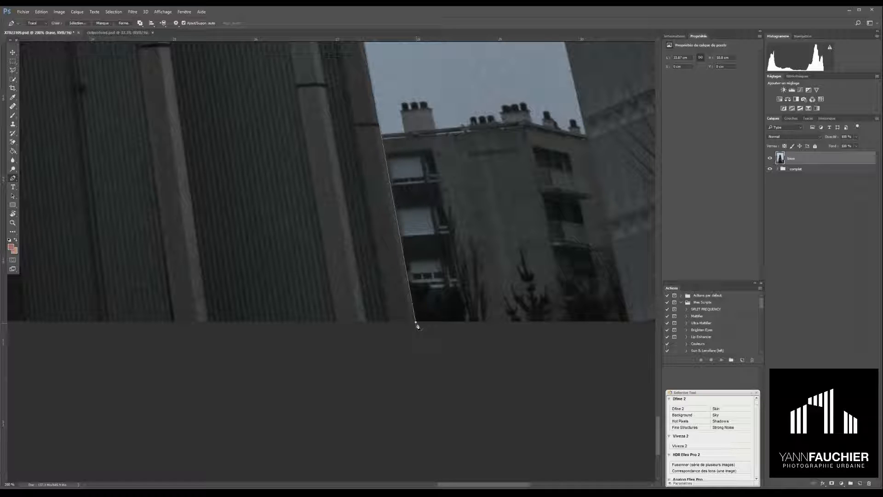
# Step: Check the path against the tower's right edge, from the base up past the curved balconies and back down
pyautogui.scroll(15, 464, 203)
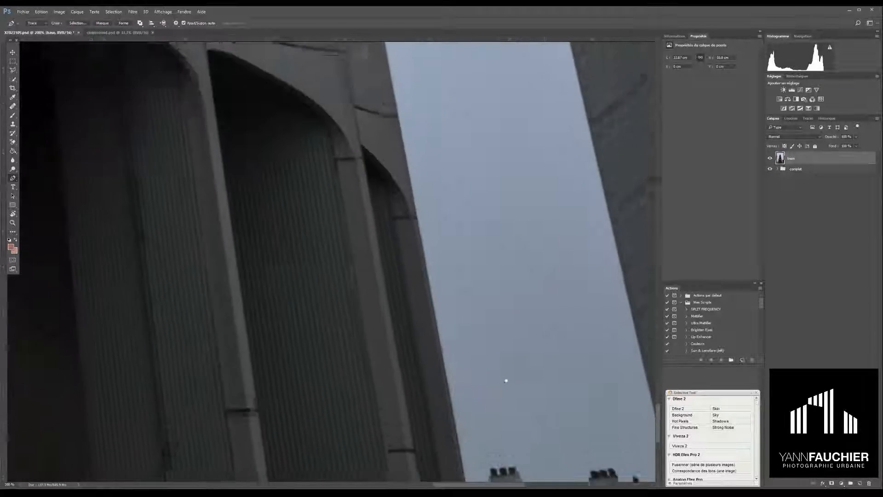
pyautogui.scroll(15, 506, 148)
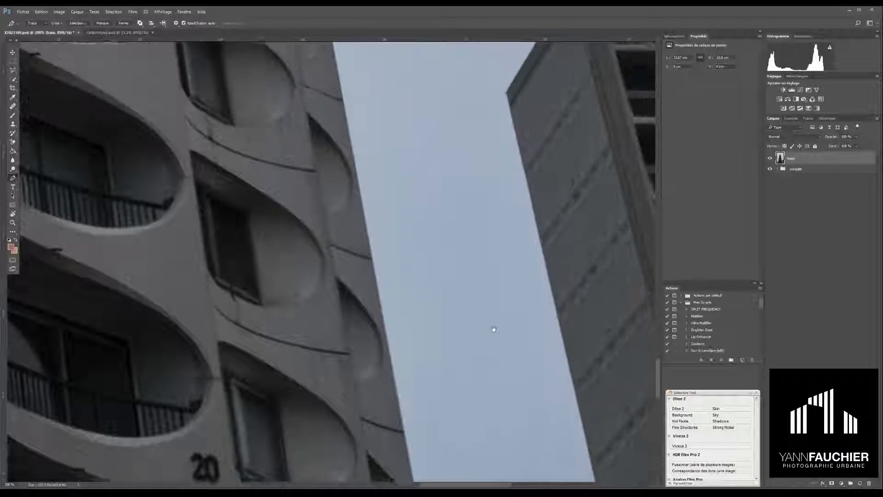
pyautogui.moveTo(474, 180); pyautogui.dragTo(501, 272)
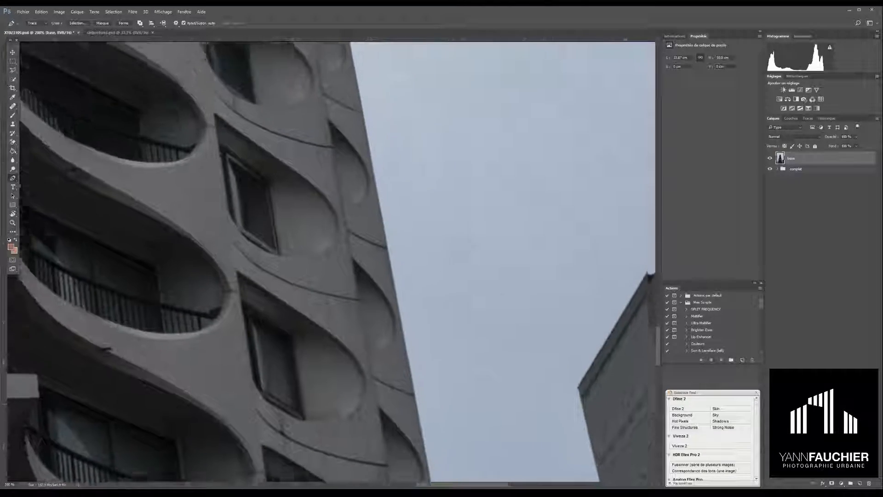
pyautogui.moveTo(515, 391); pyautogui.dragTo(499, 152)
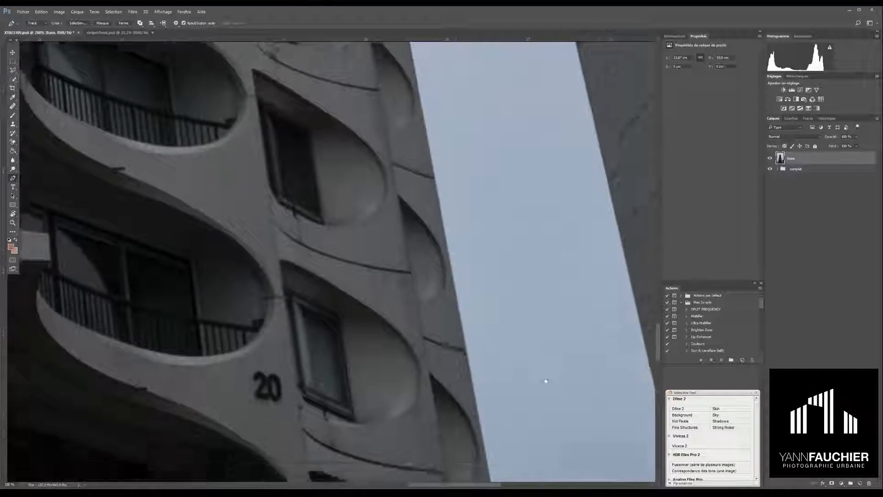
pyautogui.moveTo(546, 381); pyautogui.dragTo(479, 165)
pyautogui.moveTo(530, 398); pyautogui.dragTo(525, 199)
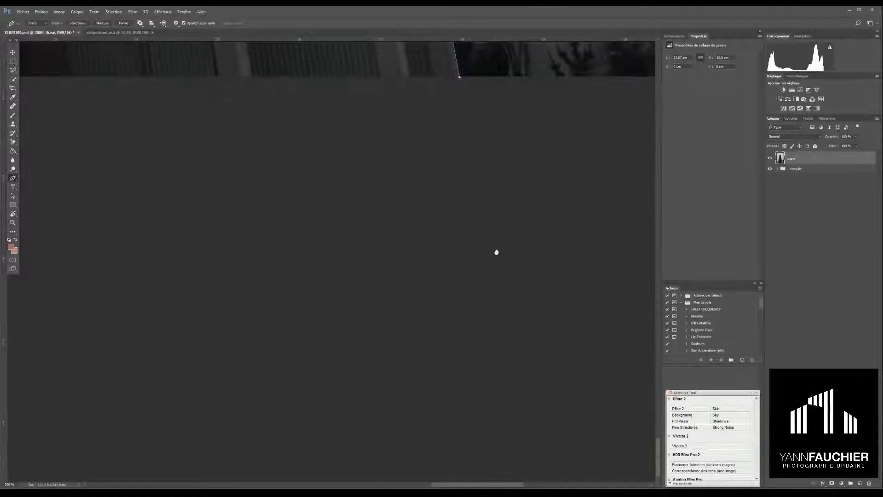
pyautogui.moveTo(495, 252); pyautogui.dragTo(558, 326)
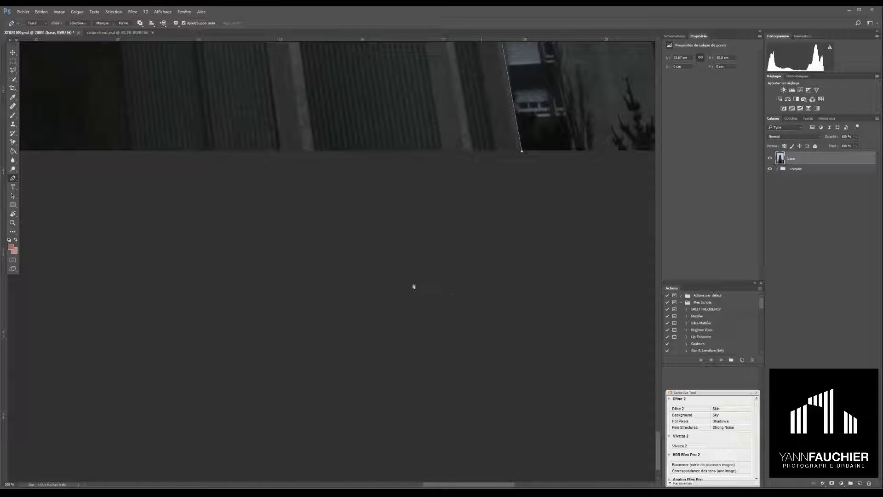
# Step: Close the path under the tower by adding an anchor point just below the photo and joining it to the starting point at the left base
pyautogui.click(85, 223)
pyautogui.moveTo(99, 192); pyautogui.dragTo(598, 232)
pyautogui.moveTo(184, 286); pyautogui.dragTo(536, 307)
pyautogui.moveTo(251, 311); pyautogui.dragTo(561, 295)
pyautogui.moveTo(277, 316); pyautogui.dragTo(479, 309)
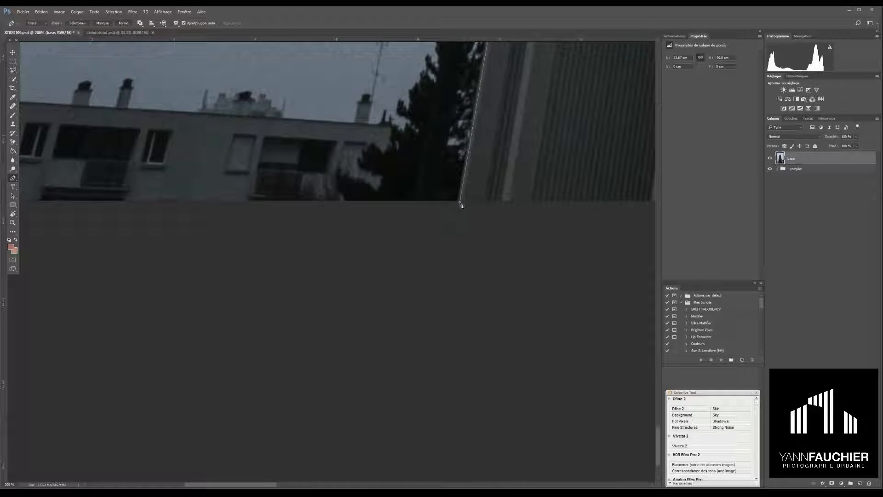
pyautogui.click(460, 203)
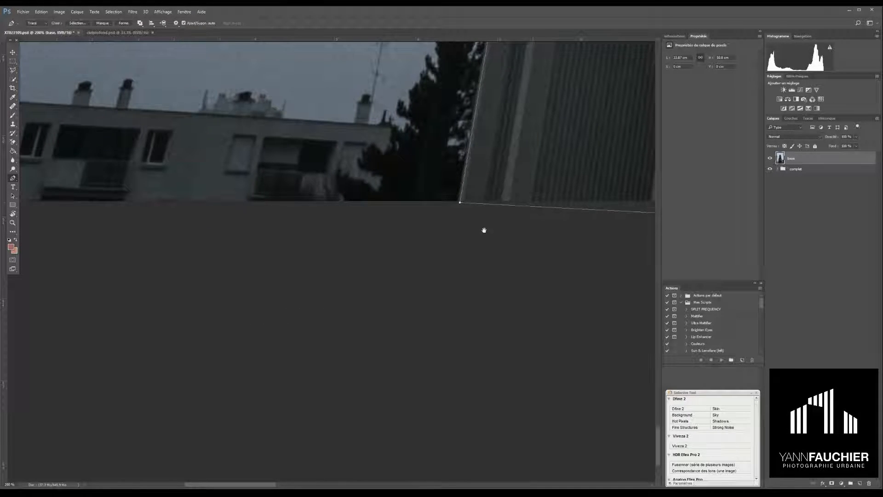
# Step: Convert the closed tower path into a new anti-aliased selection with a 2-pixel feather radius
pyautogui.moveTo(484, 230); pyautogui.dragTo(285, 339)
pyautogui.hotkey('ctrl', '-')
pyautogui.hotkey('ctrl', '-')
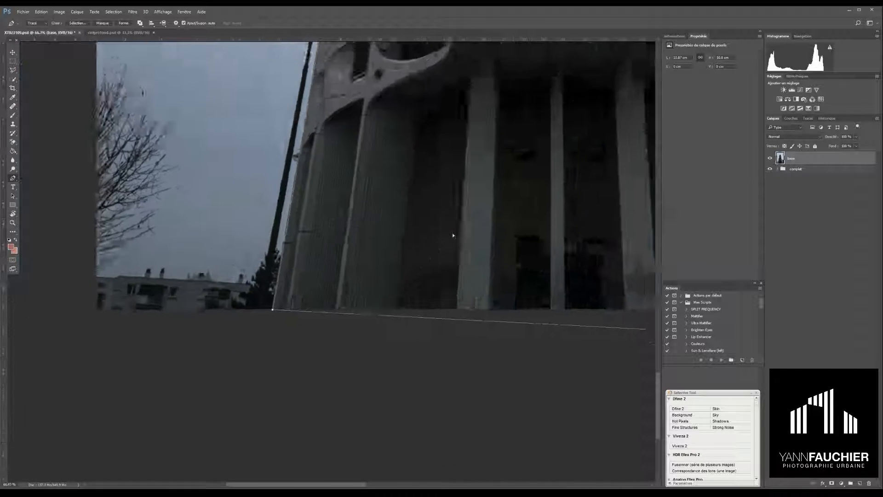
pyautogui.hotkey('ctrl', '-')
pyautogui.hotkey('ctrl', '-')
pyautogui.hotkey('ctrl', '-')
pyautogui.hotkey('ctrl', '-')
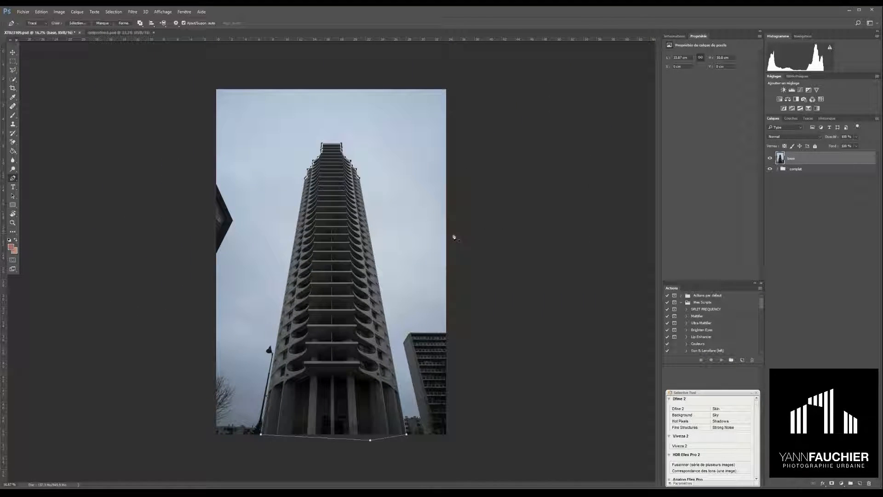
pyautogui.rightClick(335, 322)
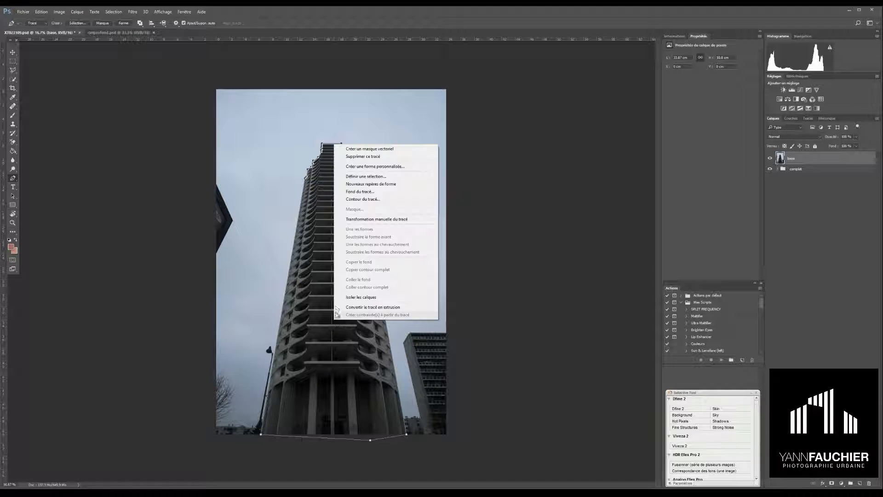
pyautogui.click(366, 178)
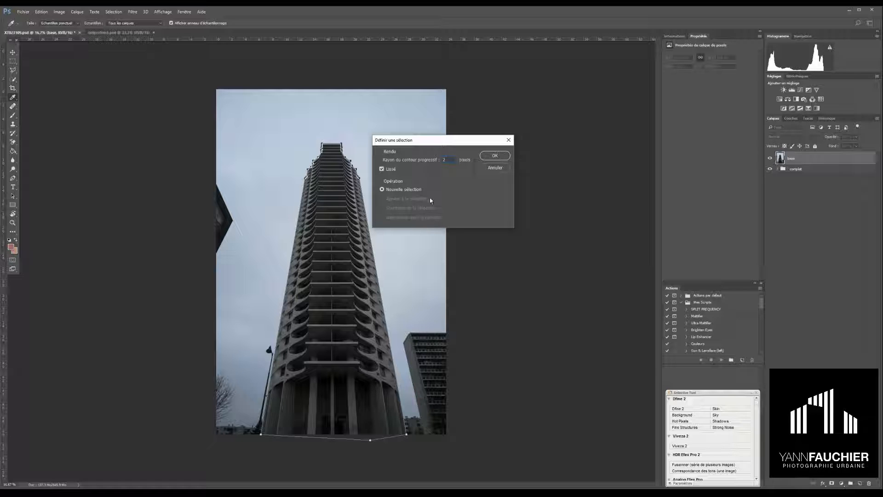
pyautogui.click(496, 157)
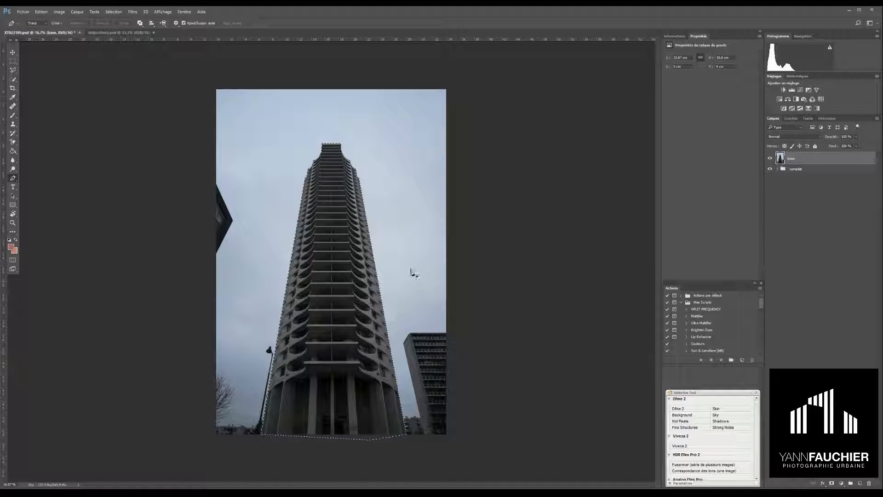
# Step: Add a layer mask to the base layer from the tower selection and hide the layer group beneath it
pyautogui.click(833, 484)
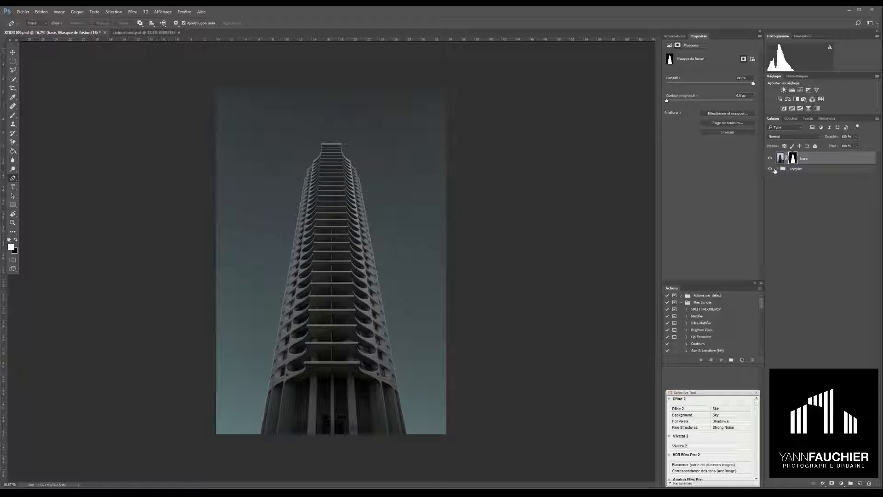
pyautogui.click(771, 169)
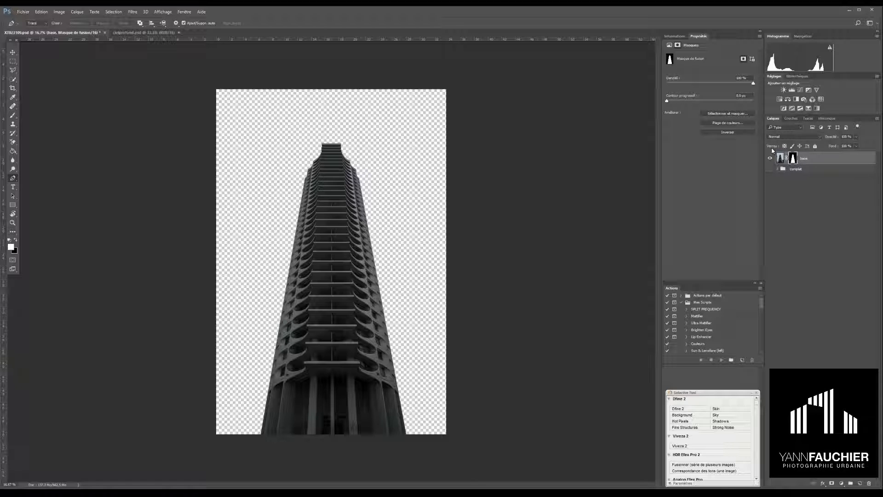
# Step: Duplicate the Arrière-plan sky layer from cielprofond.psd into XT023109.psd and place it directly below the base layer
pyautogui.click(158, 33)
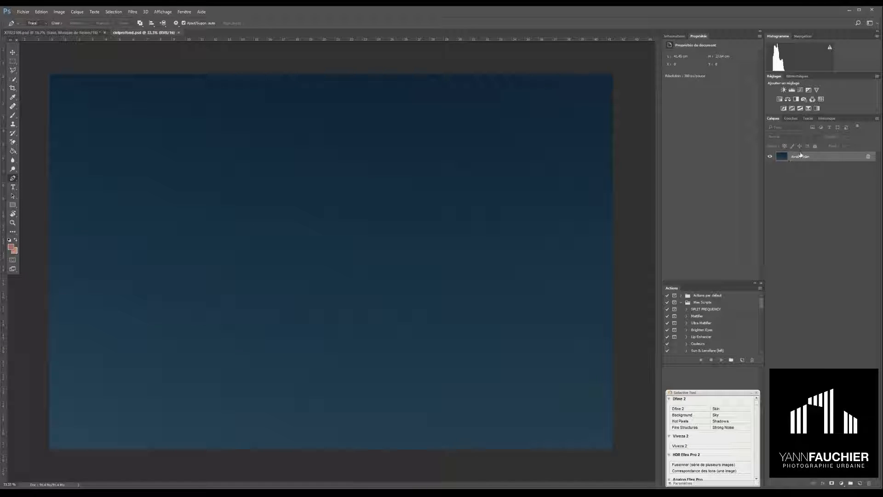
pyautogui.rightClick(799, 156)
pyautogui.click(788, 168)
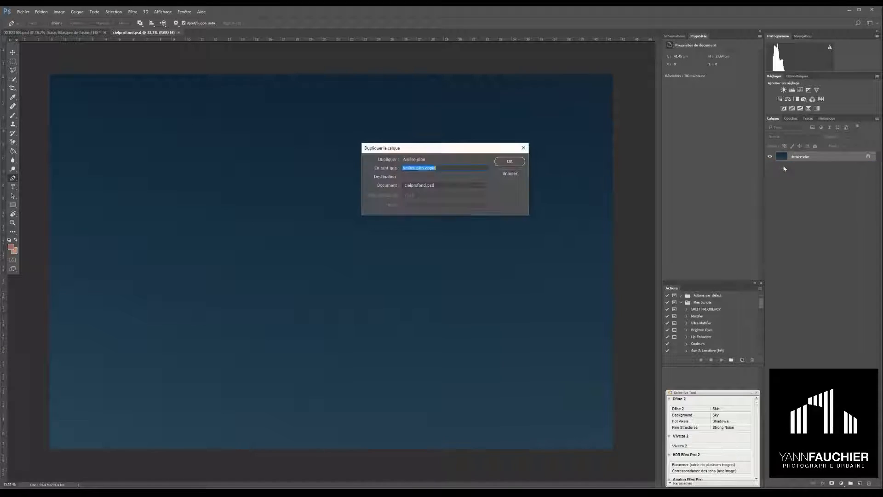
pyautogui.click(481, 184)
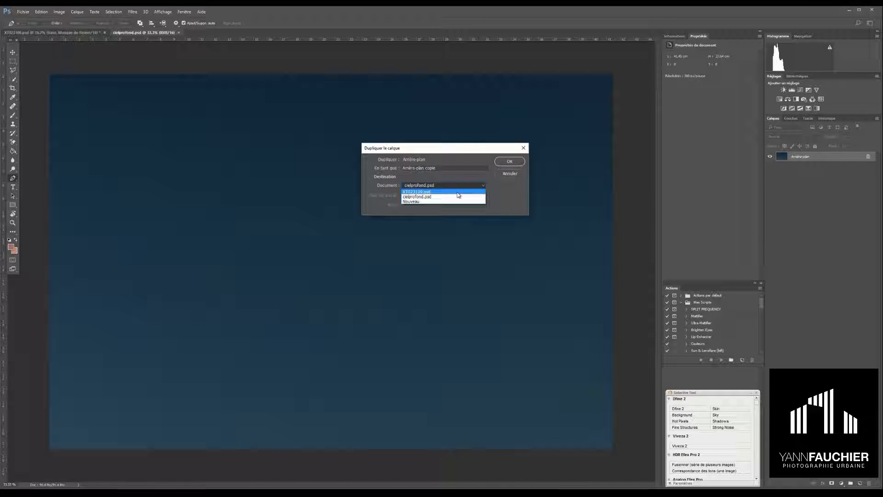
pyautogui.click(458, 192)
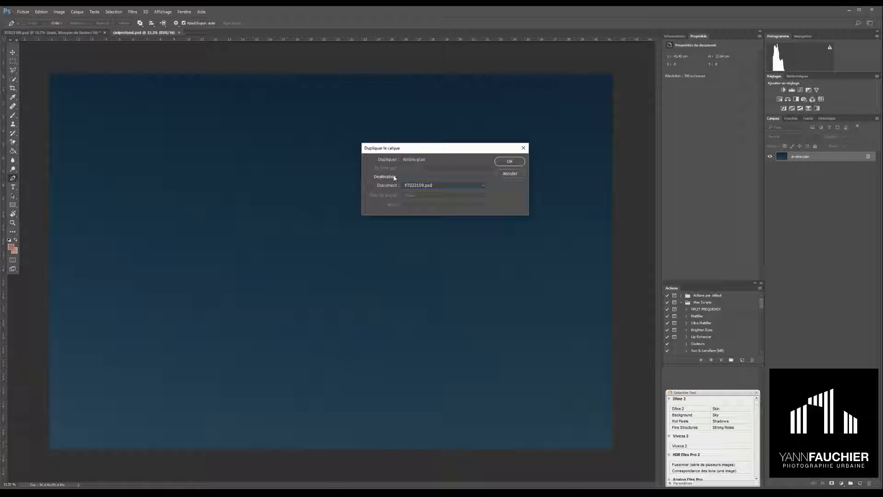
pyautogui.click(509, 161)
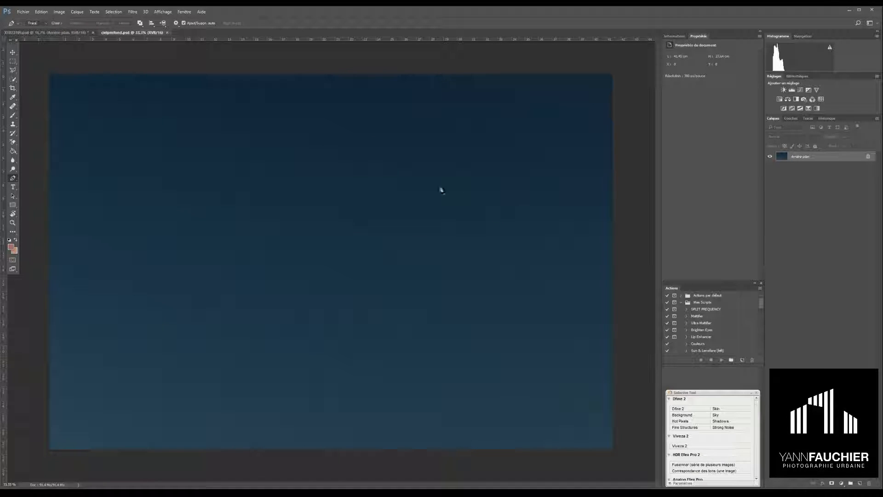
pyautogui.click(70, 34)
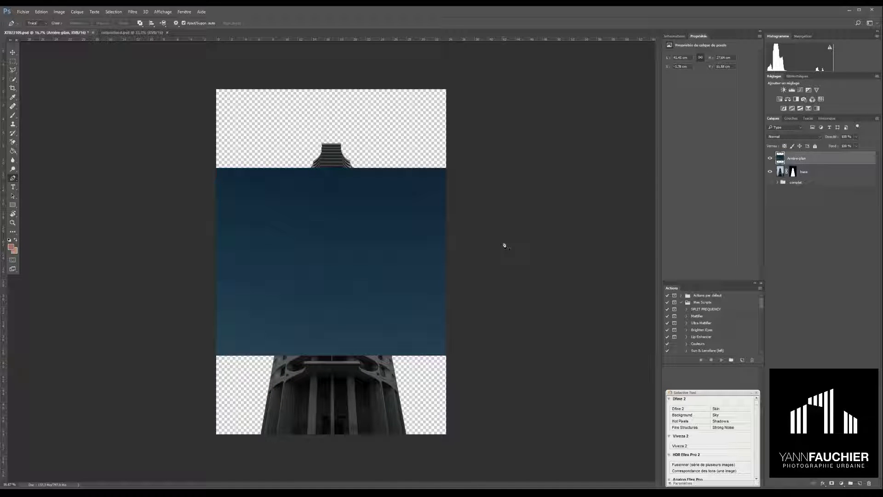
pyautogui.moveTo(808, 161); pyautogui.dragTo(801, 192)
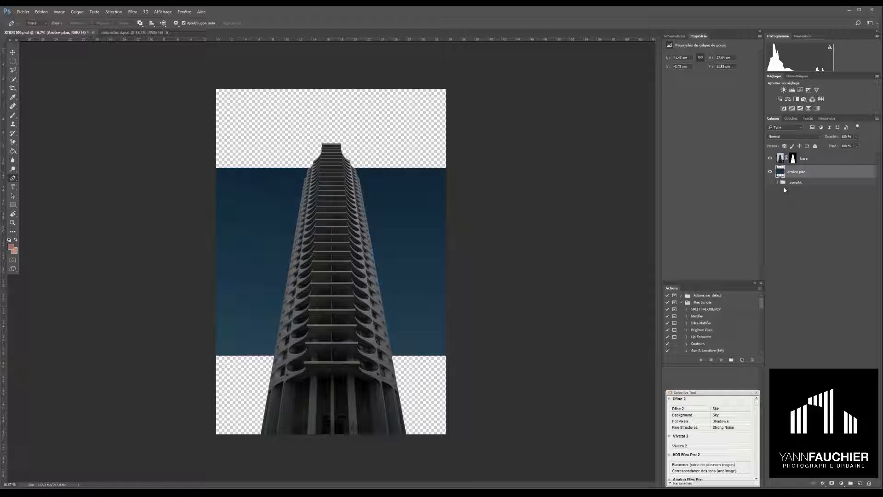
# Step: Transform the sky layer non-proportionally so its edges match all four sides of the canvas, and apply the transformation
pyautogui.hotkey('ctrl', 't')
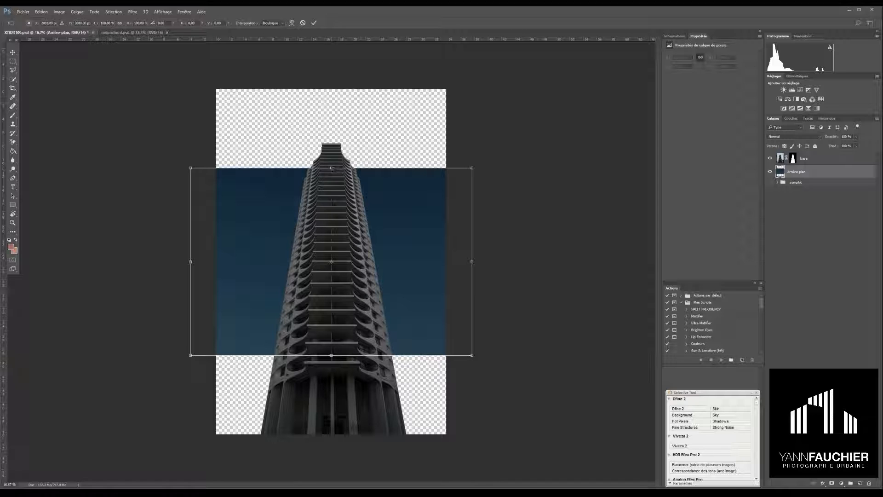
pyautogui.moveTo(332, 168); pyautogui.dragTo(337, 87)
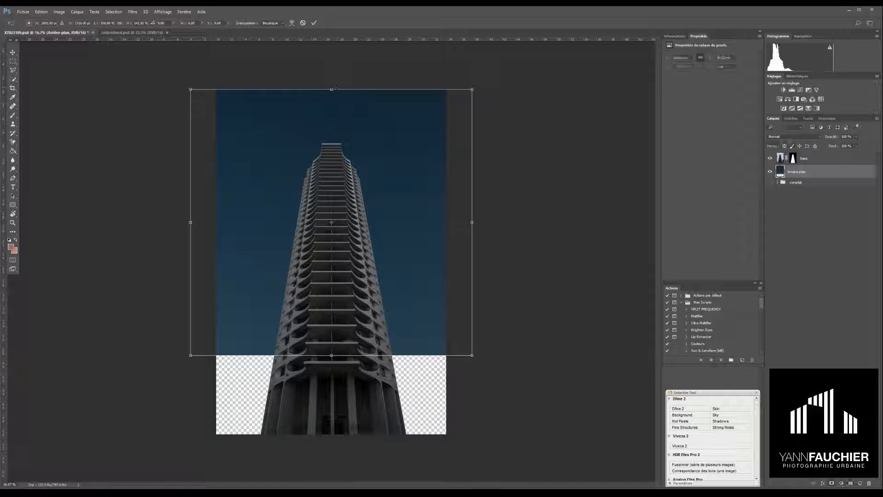
pyautogui.moveTo(332, 357); pyautogui.dragTo(331, 434)
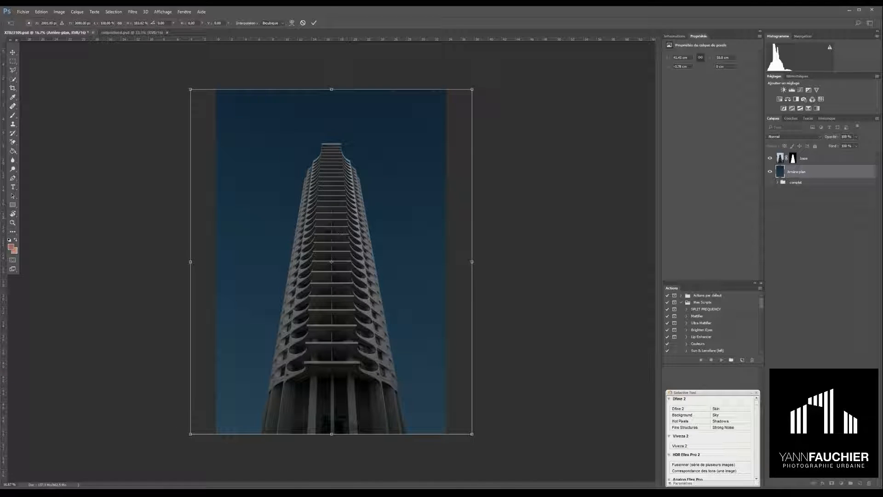
pyautogui.click(165, 12)
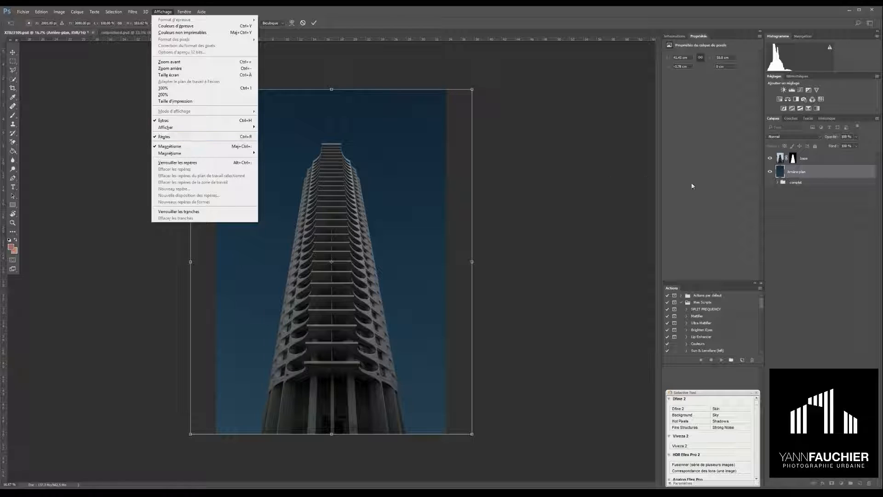
pyautogui.click(818, 177)
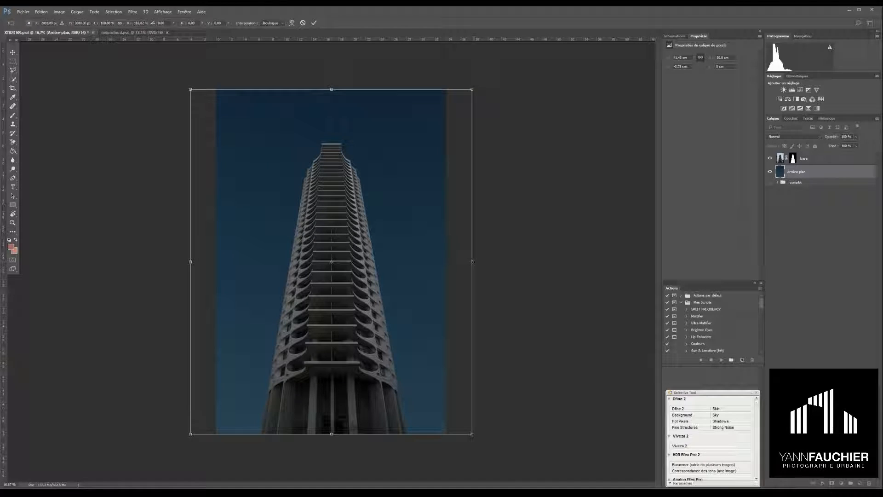
pyautogui.moveTo(472, 261); pyautogui.dragTo(446, 261)
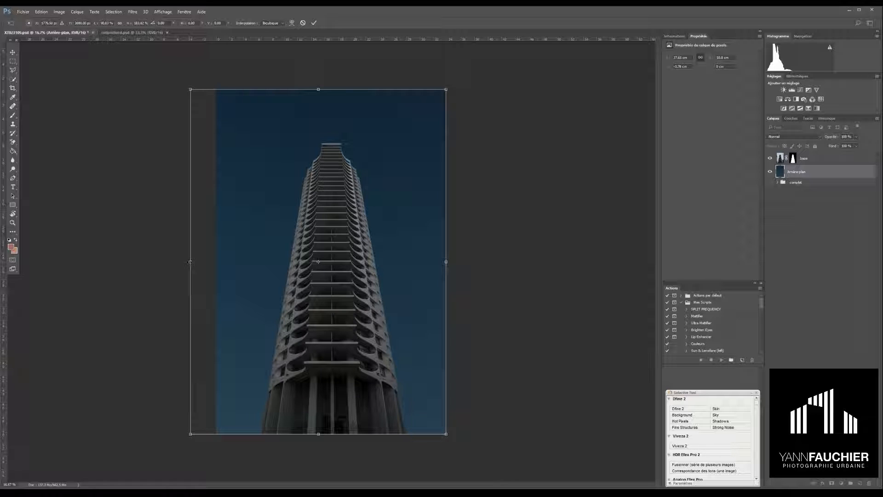
pyautogui.moveTo(190, 261); pyautogui.dragTo(217, 262)
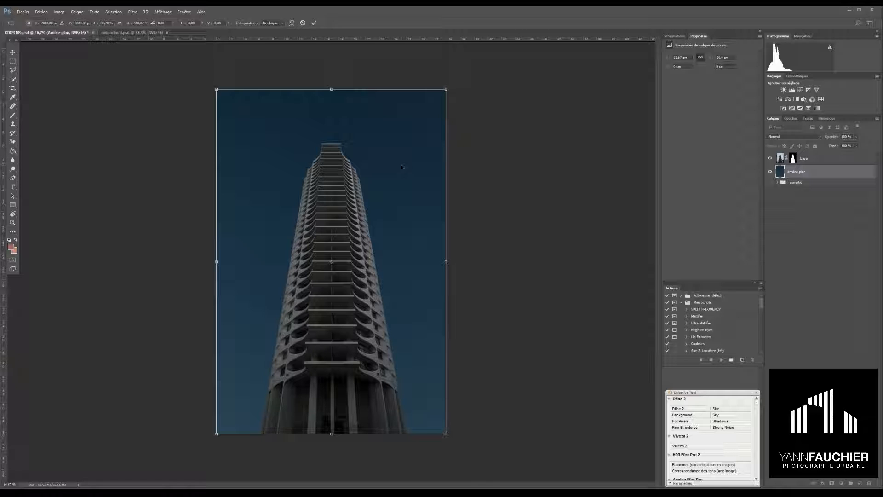
pyautogui.press('p')
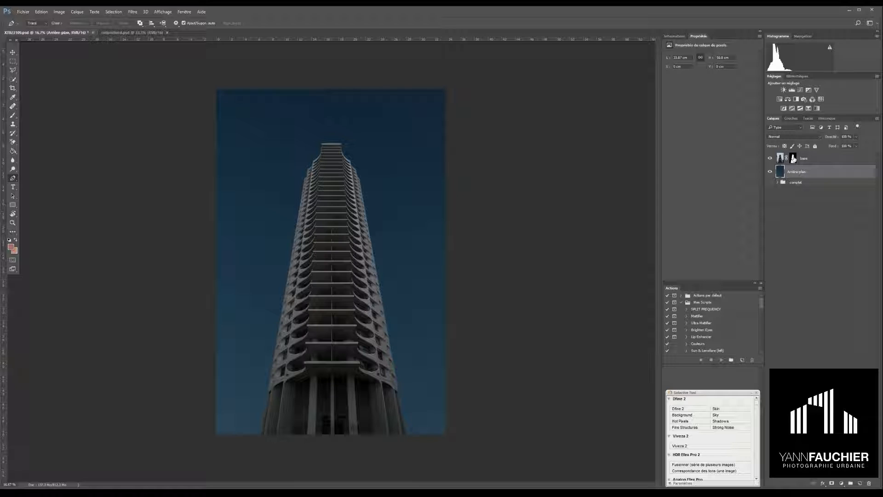
# Step: Open the base layer's mask in Select and Mask, shift its edge slightly outward and apply the refinement
pyautogui.click(794, 158)
pyautogui.rightClick(794, 159)
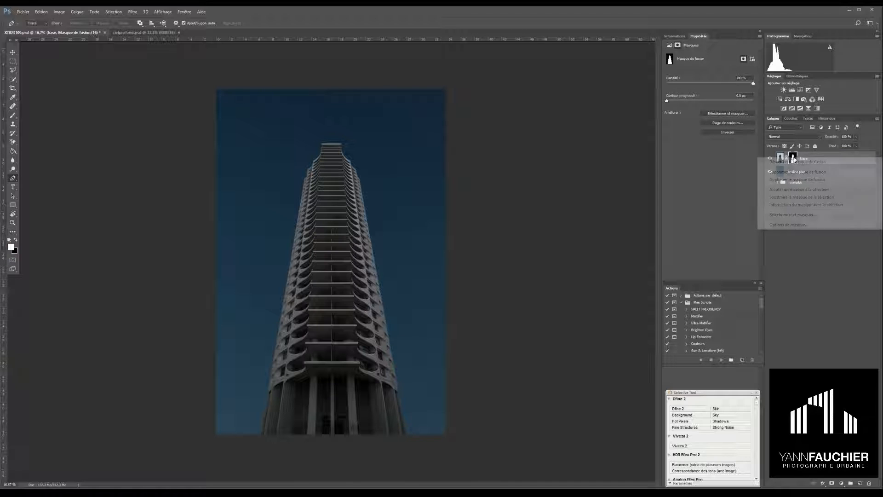
pyautogui.click(729, 115)
pyautogui.click(729, 115)
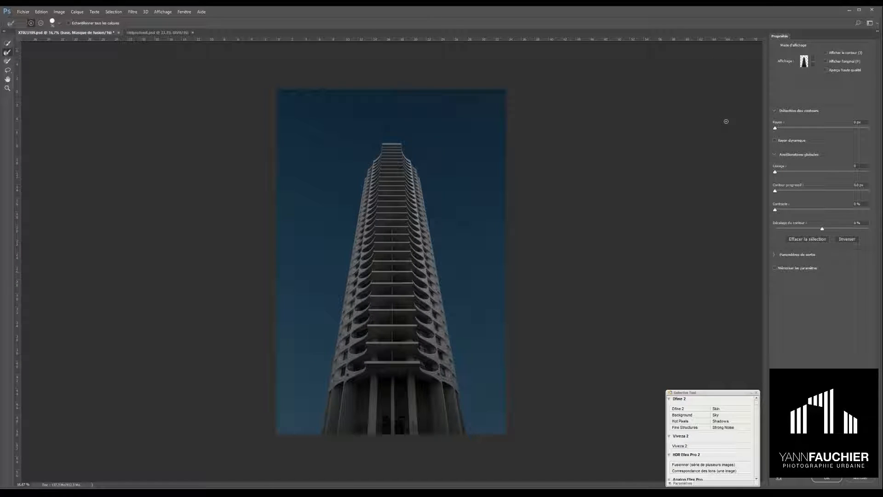
pyautogui.hotkey('ctrl', '+')
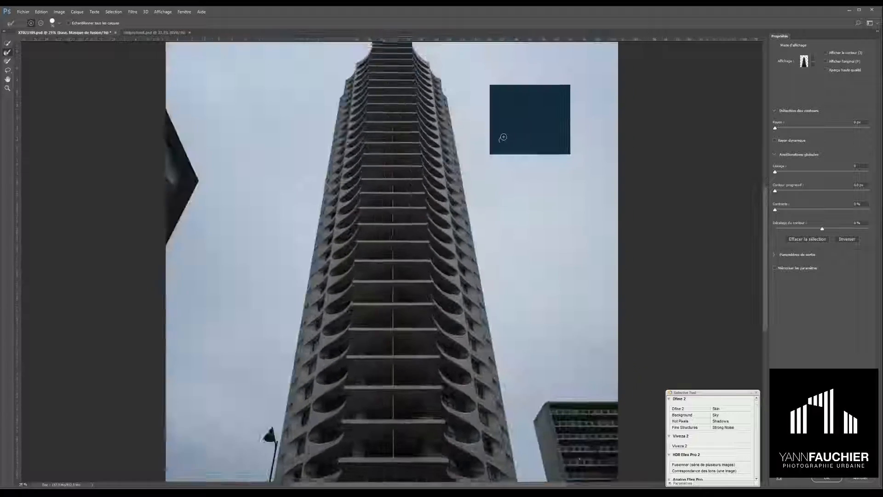
pyautogui.moveTo(436, 163); pyautogui.dragTo(419, 270)
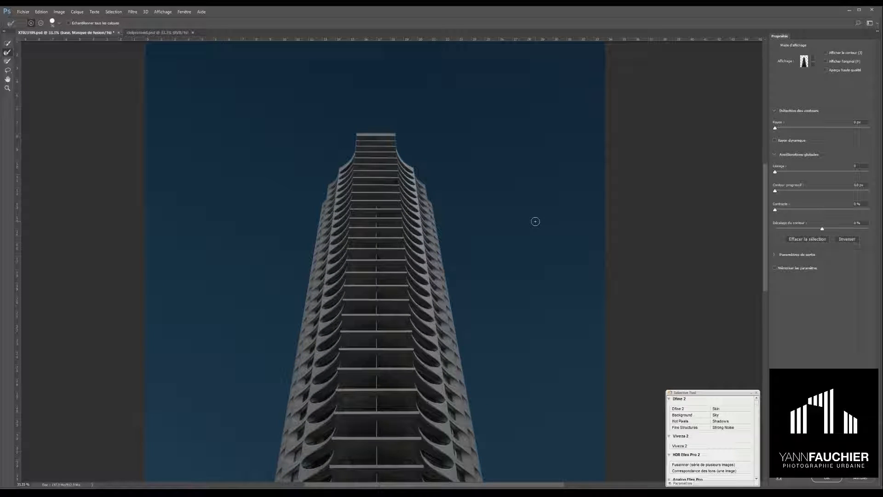
pyautogui.hotkey('ctrl', '-')
pyautogui.hotkey('ctrl', '-')
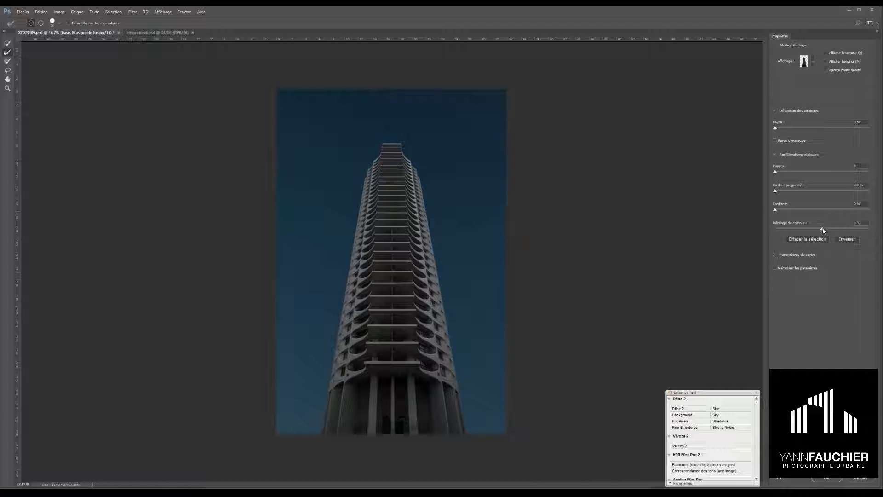
pyautogui.moveTo(823, 230); pyautogui.dragTo(827, 230)
pyautogui.click(7, 52)
pyautogui.click(826, 478)
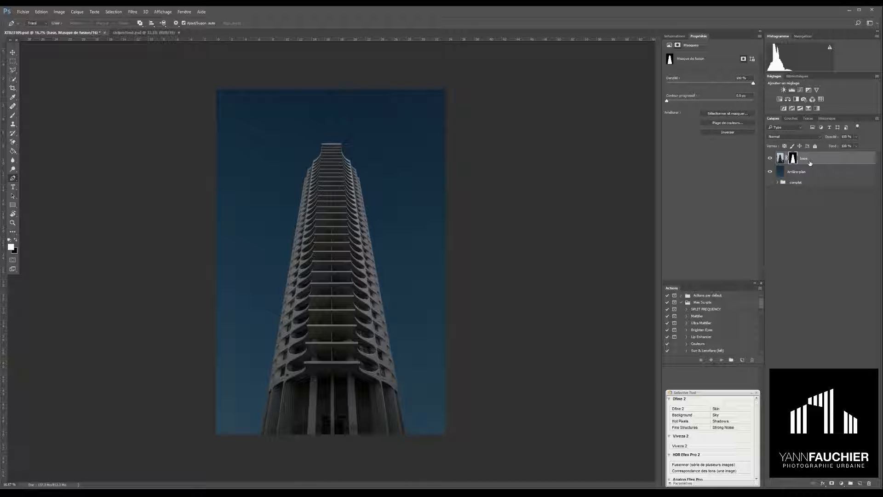
# Step: Add a Levels adjustment layer above the base layer, lowering the white input level and fine-tuning the midtones to brighten the image
pyautogui.click(792, 91)
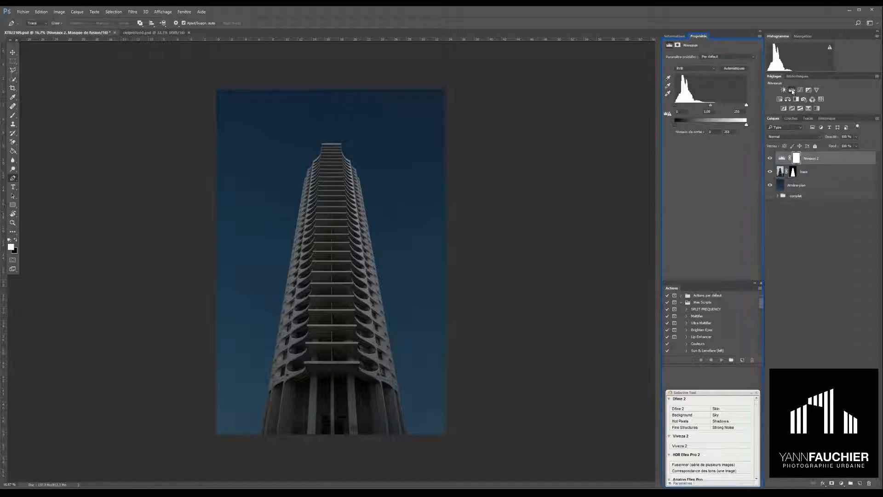
pyautogui.click(735, 68)
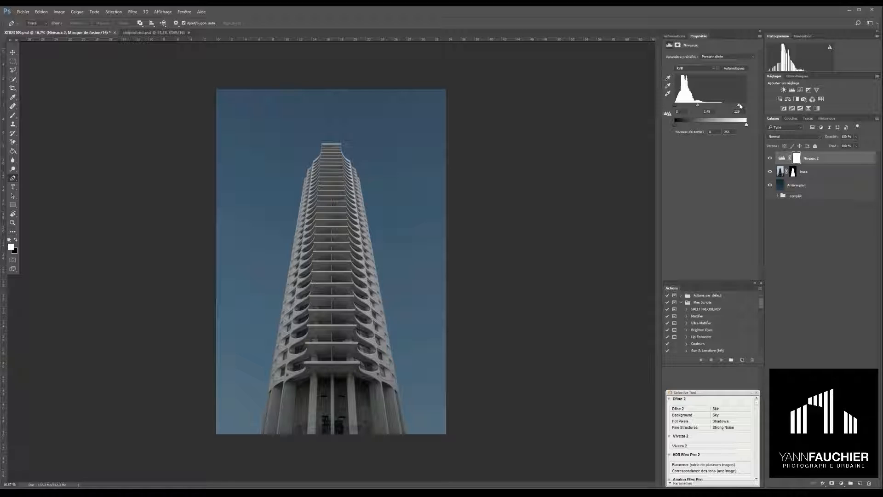
pyautogui.moveTo(739, 106); pyautogui.dragTo(703, 107)
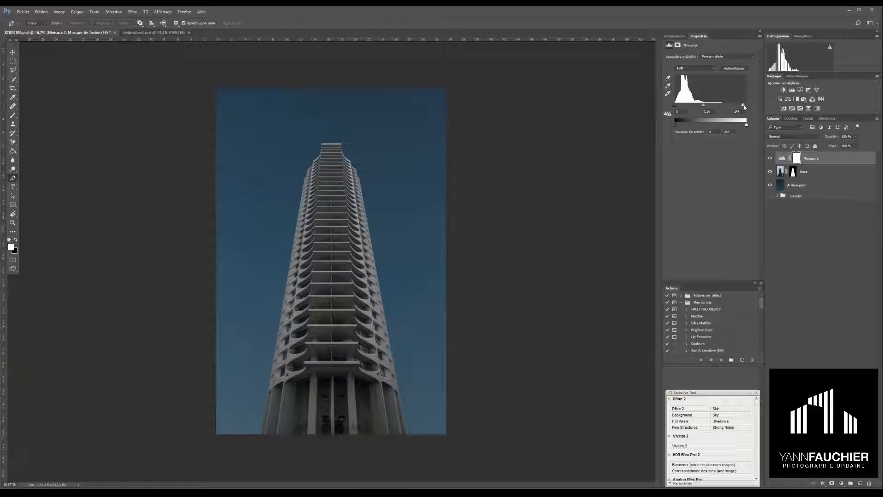
pyautogui.moveTo(744, 107); pyautogui.dragTo(704, 107)
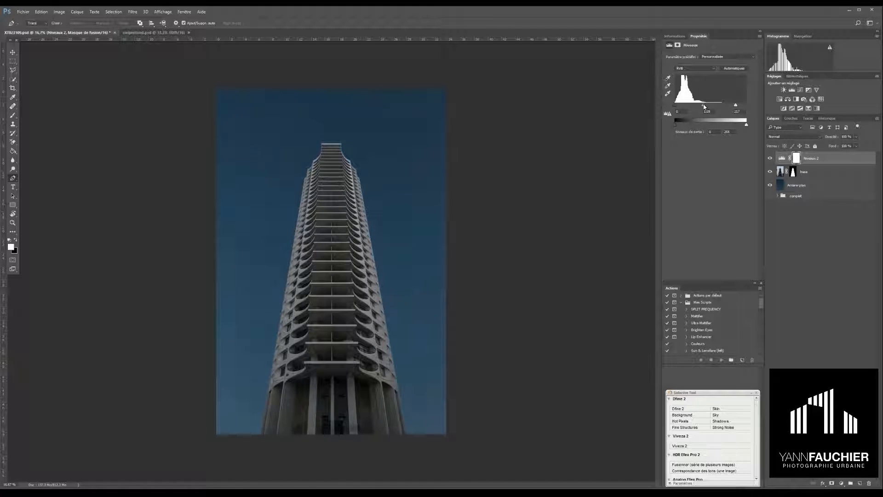
pyautogui.moveTo(703, 107)
pyautogui.mouseDown()
pyautogui.moveTo(735, 106)
pyautogui.moveTo(703, 107)
pyautogui.mouseUp()
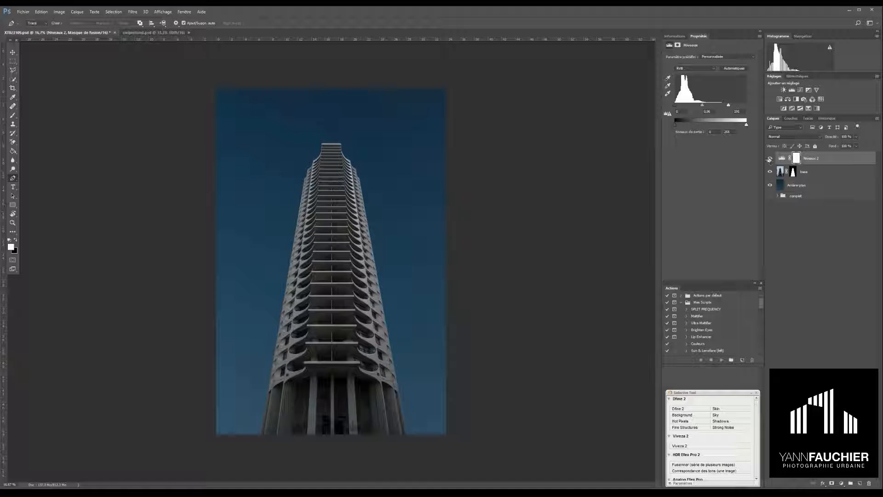
pyautogui.click(770, 158)
pyautogui.click(771, 158)
pyautogui.click(770, 158)
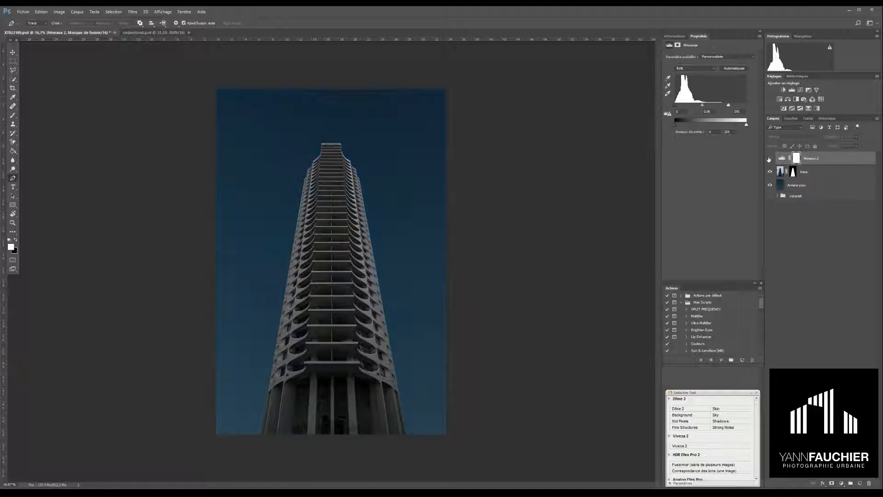
pyautogui.click(770, 159)
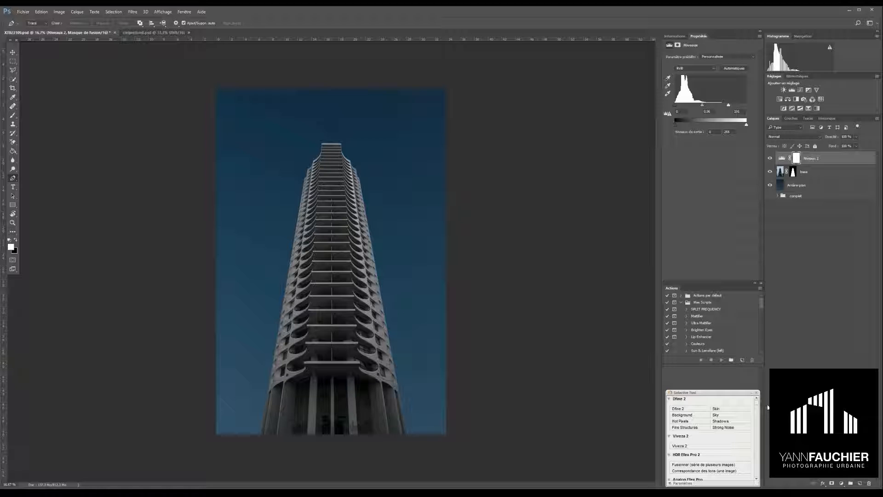
# Step: Open the image in Analog Efex Pro 2, disable dirt and scratches and lens vignette, and slightly reduce detail extraction and contrast
pyautogui.moveTo(758, 402); pyautogui.dragTo(757, 452)
pyautogui.hotkey('ctrl', 'shift', 'alt', 'n')
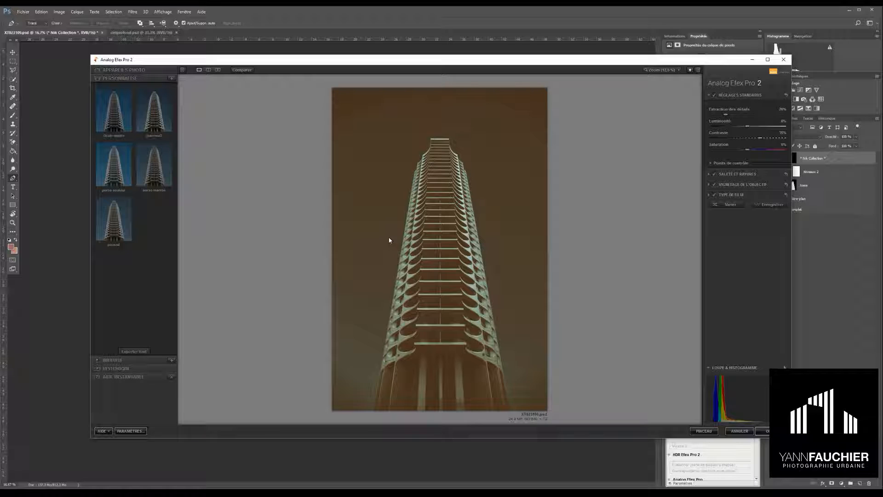
pyautogui.click(715, 185)
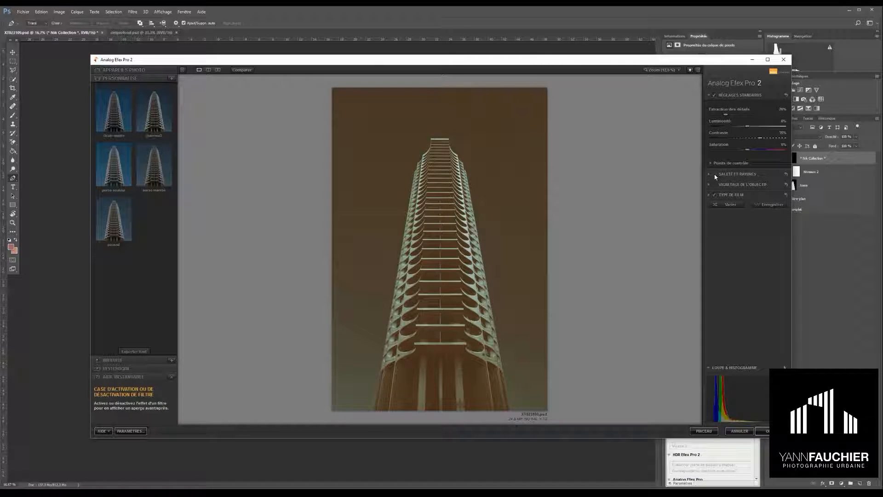
pyautogui.moveTo(725, 115); pyautogui.dragTo(725, 114)
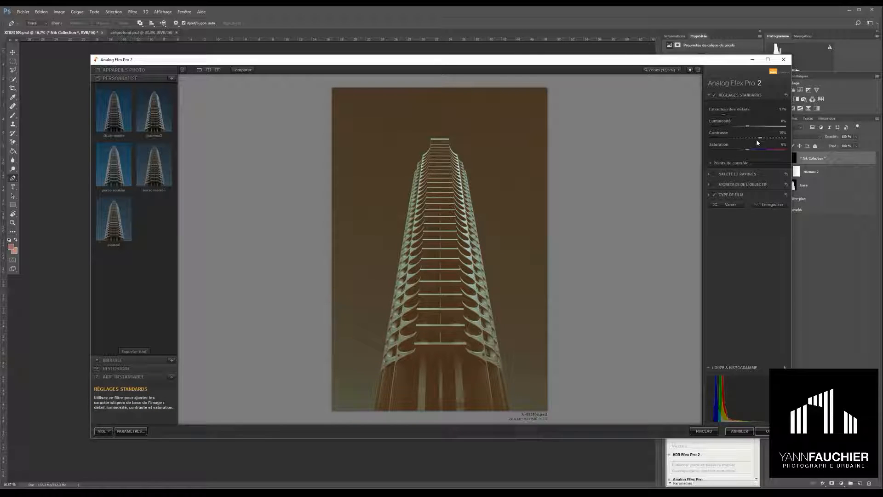
pyautogui.moveTo(760, 137); pyautogui.dragTo(758, 138)
# Step: Shift the selected warm film type toward neutral and set its intensity to 48%
pyautogui.click(735, 194)
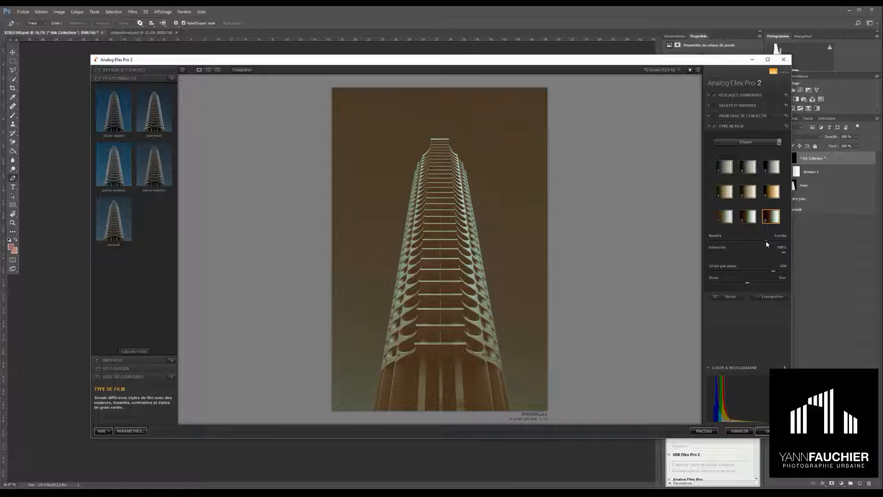
pyautogui.moveTo(744, 246); pyautogui.dragTo(731, 244)
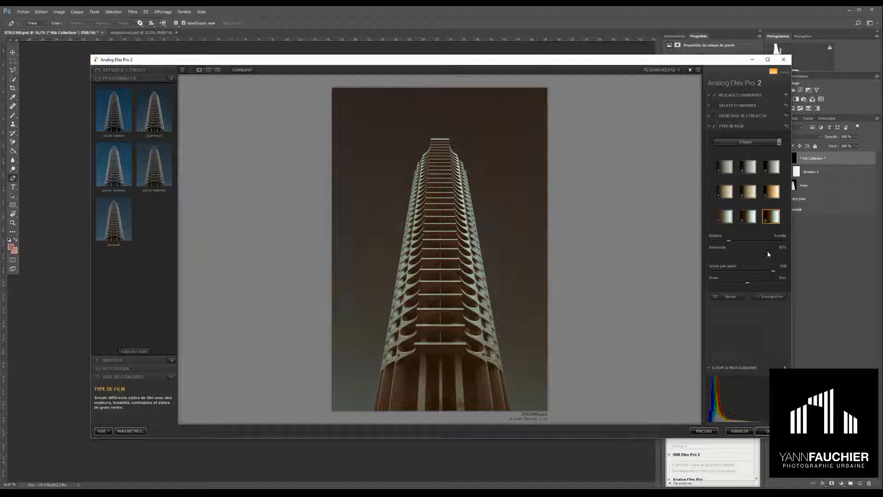
pyautogui.moveTo(768, 252); pyautogui.dragTo(747, 252)
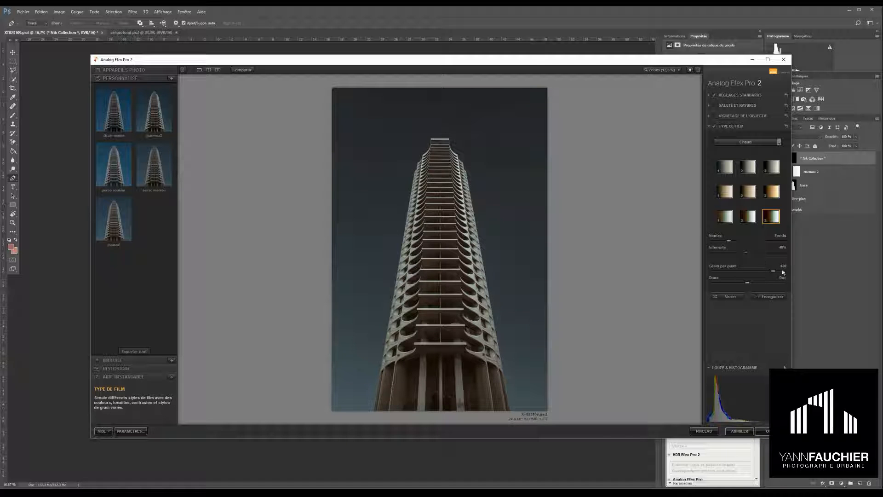
# Step: Set the film grain per pixel to 474 with slightly softer grain, and apply the Analog Efex Pro 2 filter
pyautogui.click(508, 240)
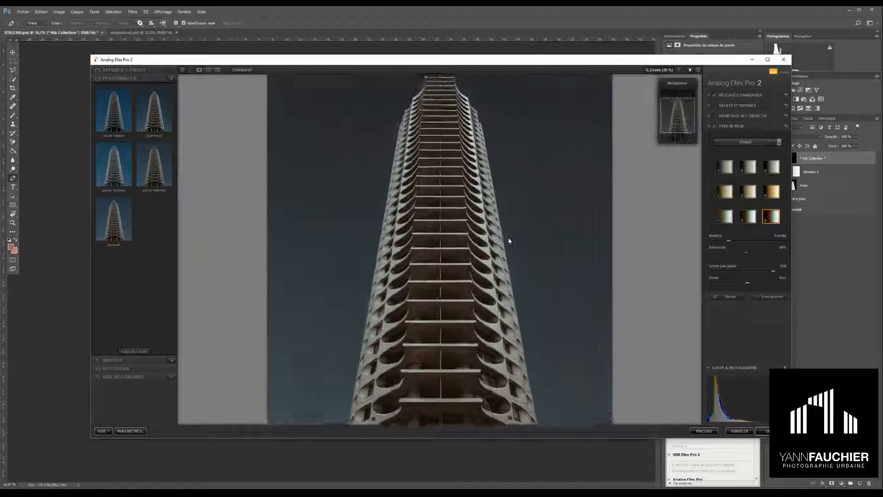
pyautogui.scroll(1, 509, 241)
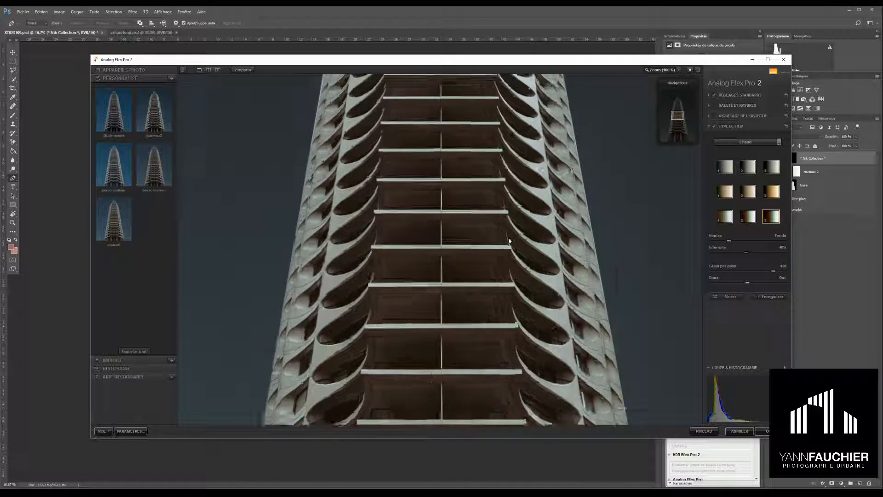
pyautogui.moveTo(216, 197); pyautogui.dragTo(531, 240)
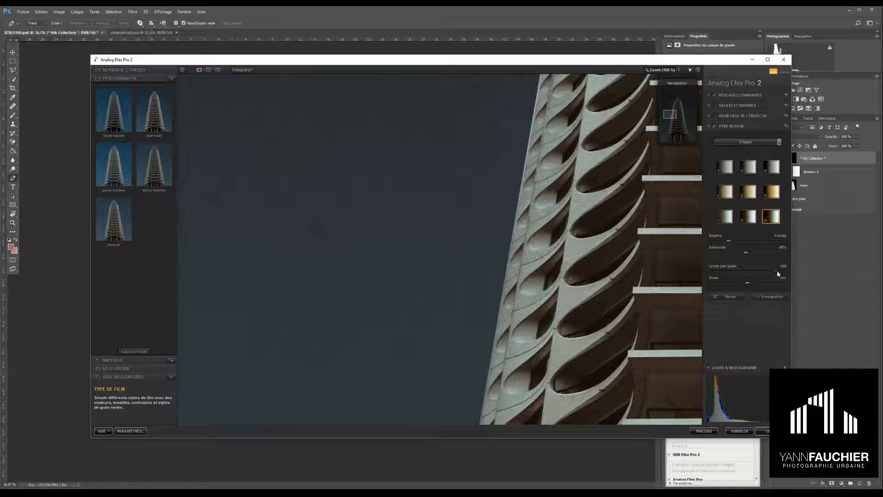
pyautogui.moveTo(778, 273); pyautogui.dragTo(781, 272)
pyautogui.moveTo(744, 283); pyautogui.dragTo(743, 283)
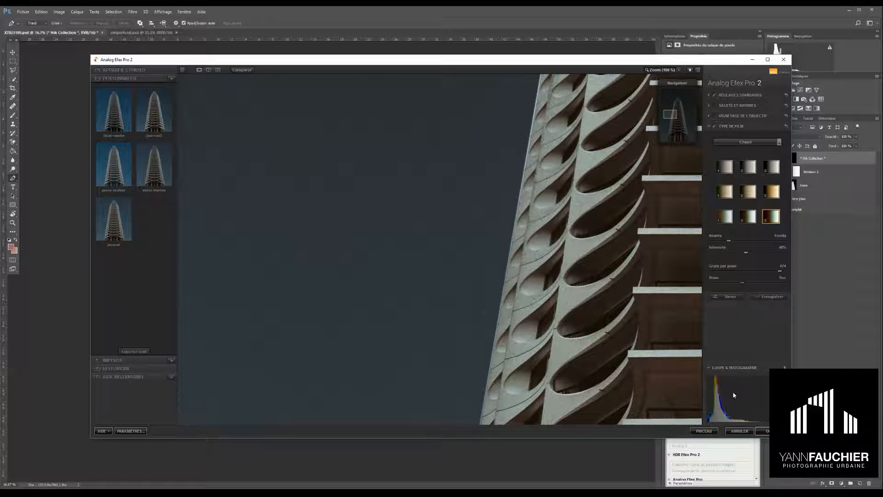
pyautogui.click(767, 431)
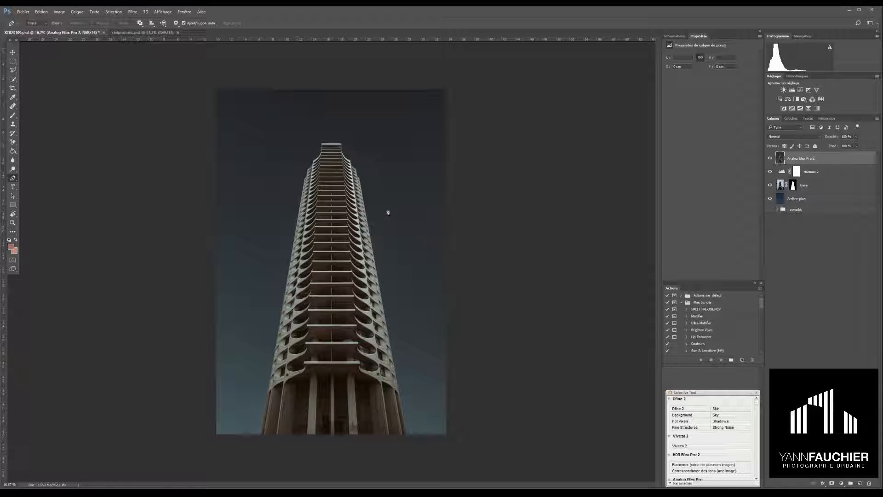
# Step: Try a Save for Web JPEG export with the image height set to 2048 px and cancel it
pyautogui.click(354, 169)
pyautogui.click(23, 12)
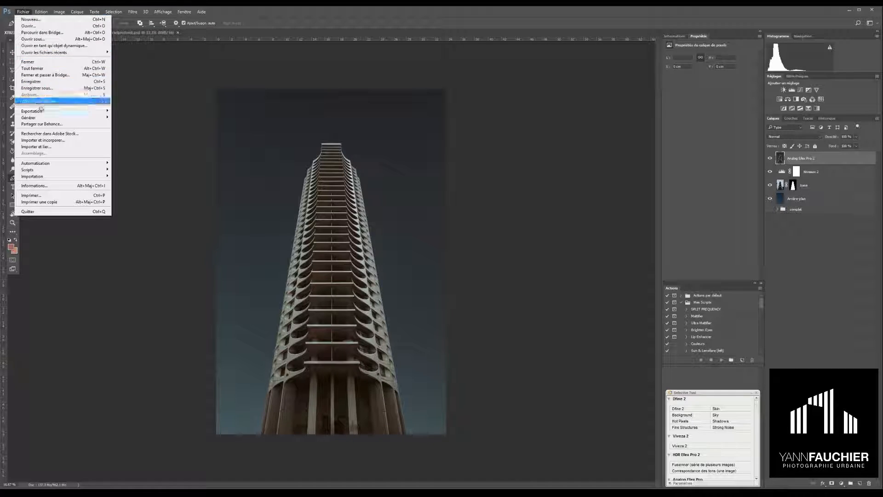
pyautogui.moveTo(40, 114)
pyautogui.click(142, 137)
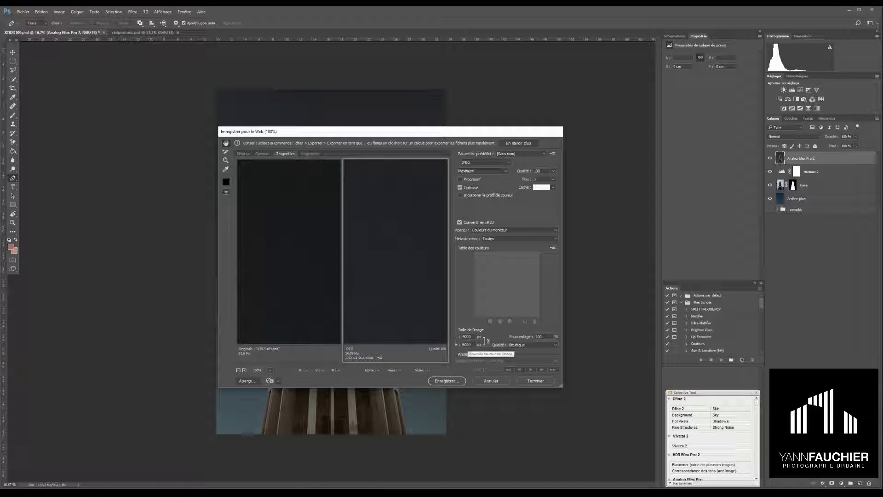
pyautogui.write('2048')
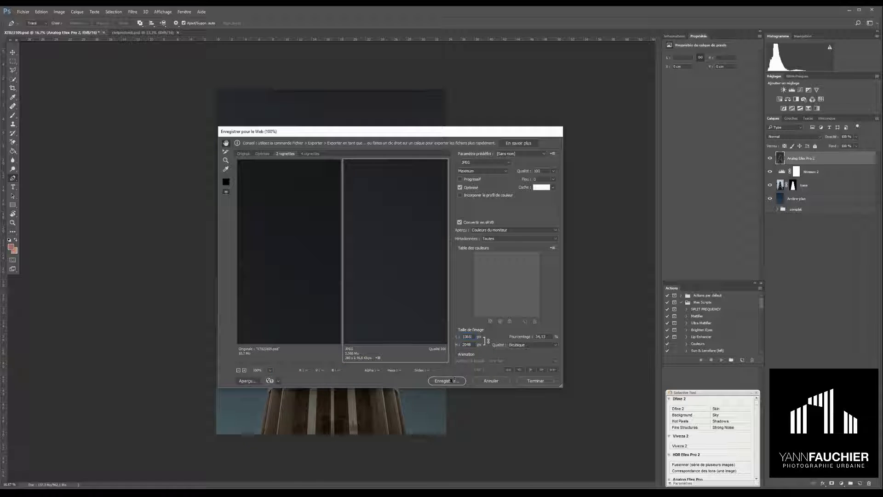
pyautogui.click(492, 381)
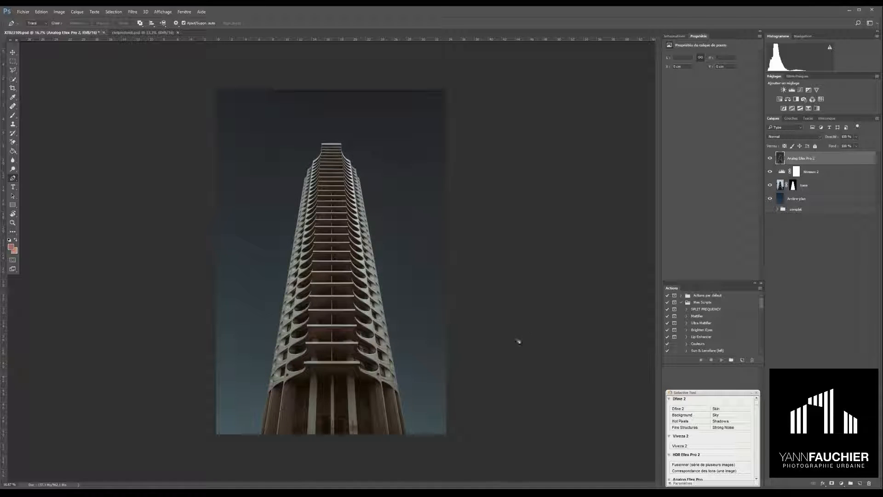